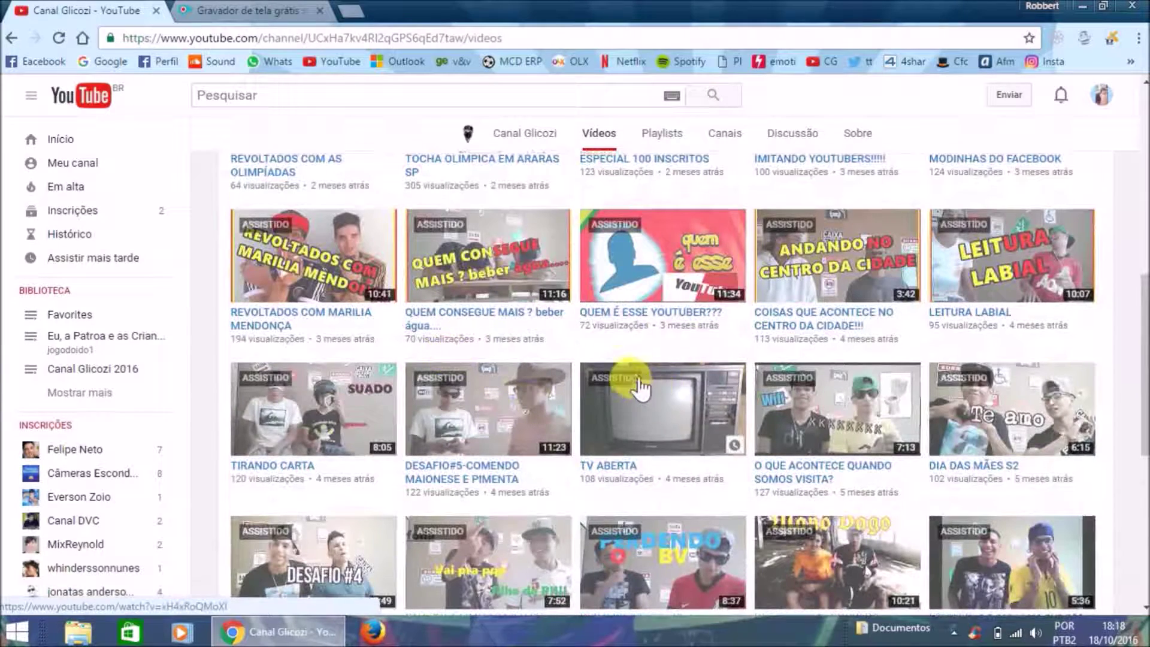
Show the Canal Glicozi channel's home page and minimize the browser
scroll(624, 380, "up", 5)
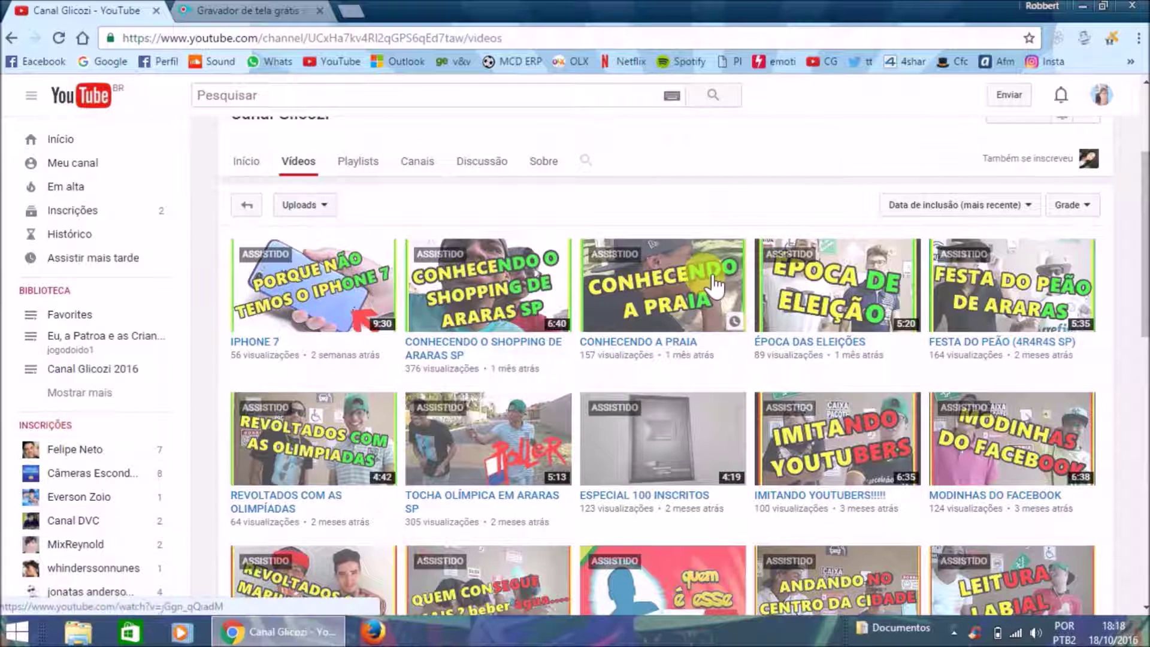
left_click(243, 174)
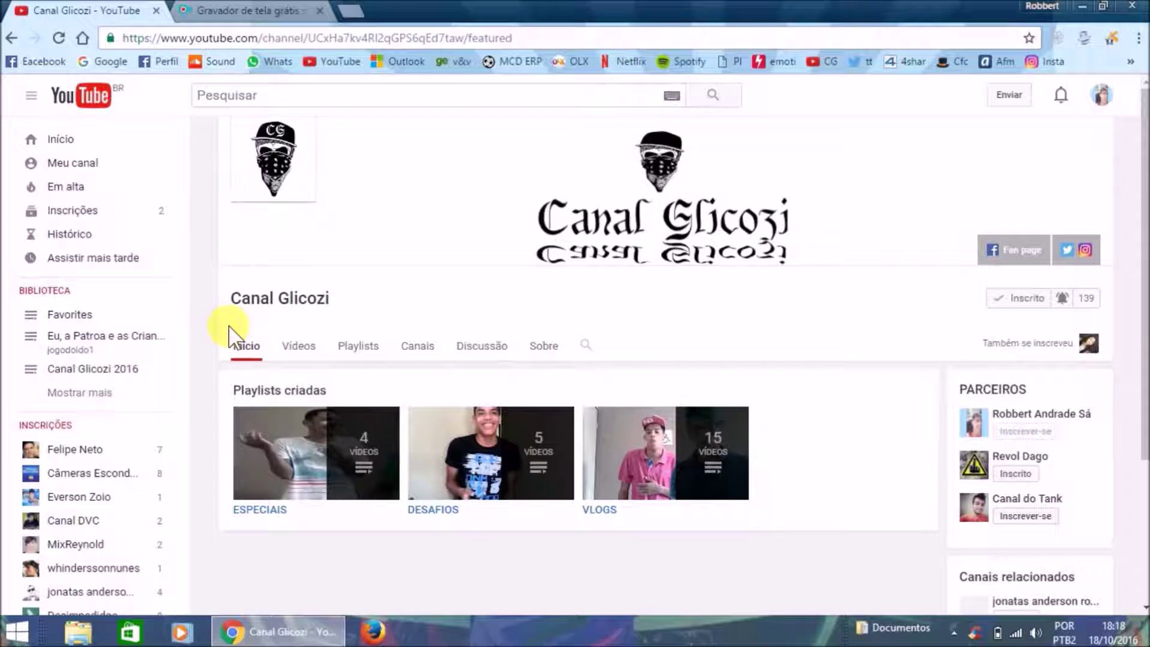
left_click(1081, 6)
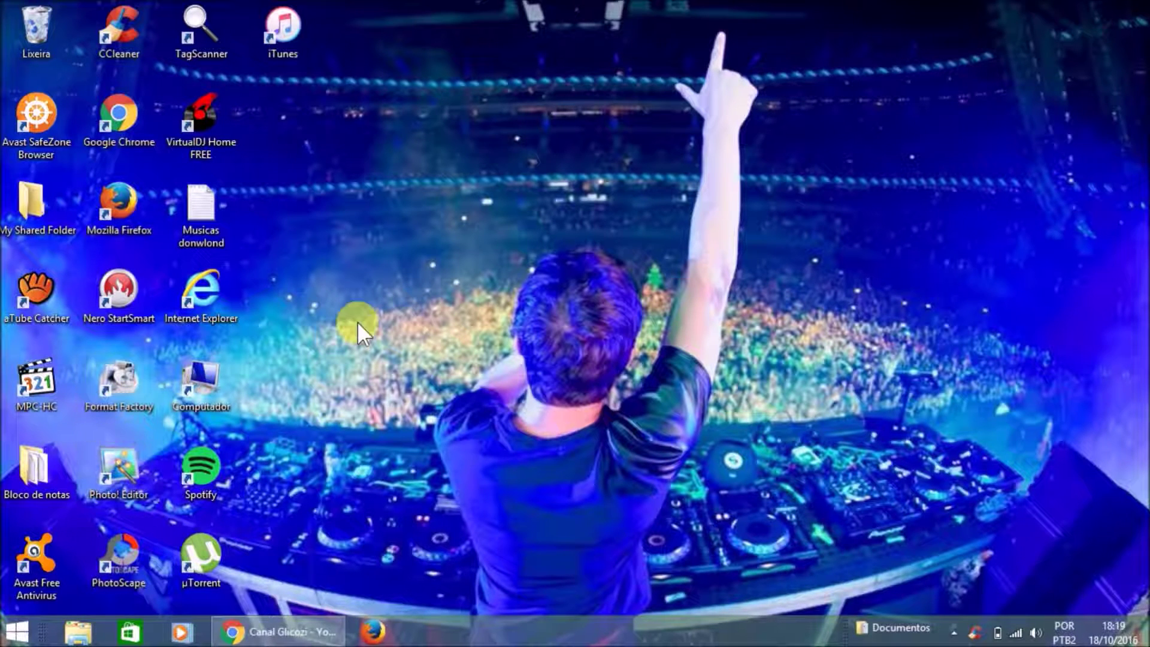
Refresh the desktop and open Format Factory in a maximized window
right_click(405, 266)
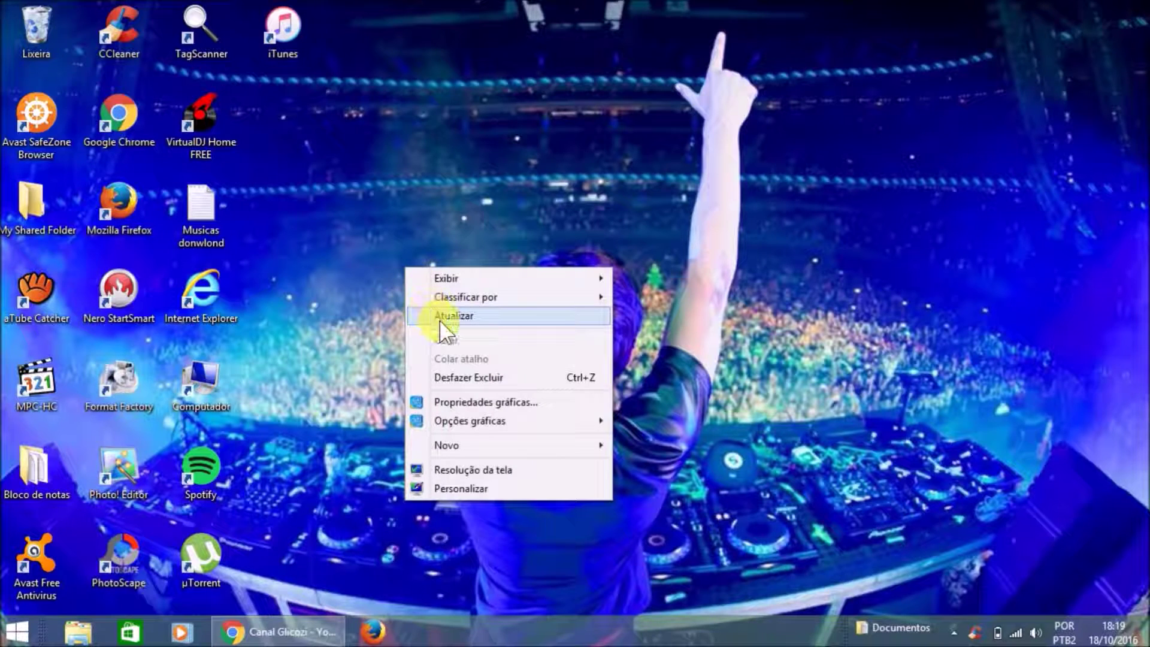
left_click(439, 317)
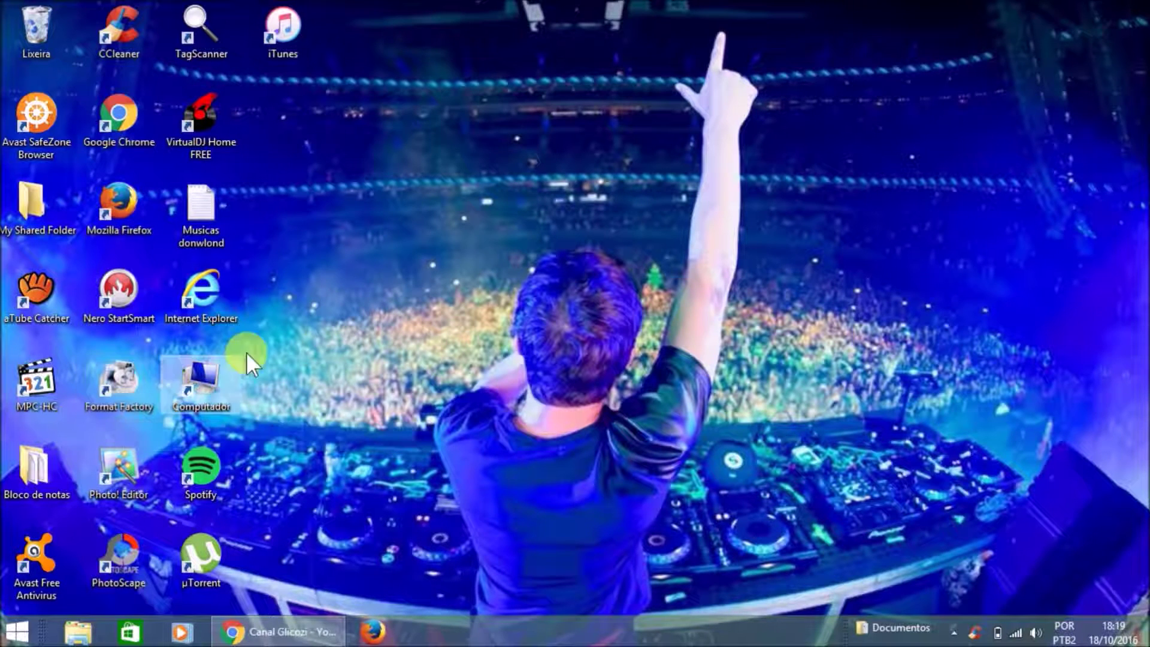
double_click(120, 401)
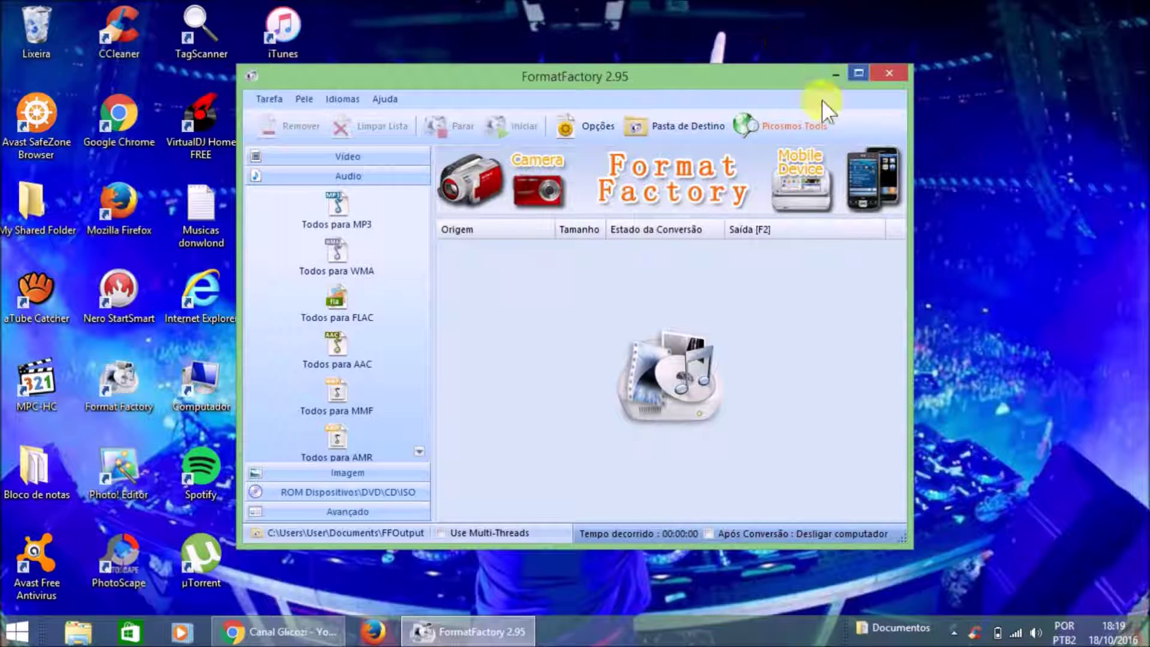
left_click(858, 73)
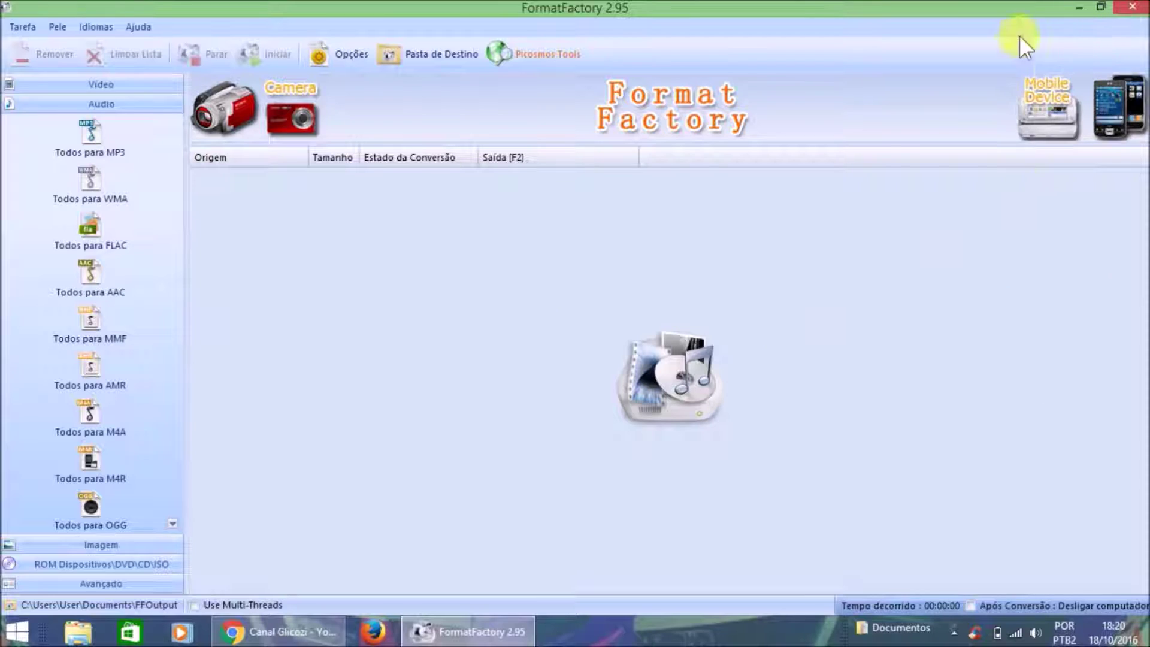
Open the Downloads atube folder in Documentos and select all its songs to check their total size
left_click(1079, 6)
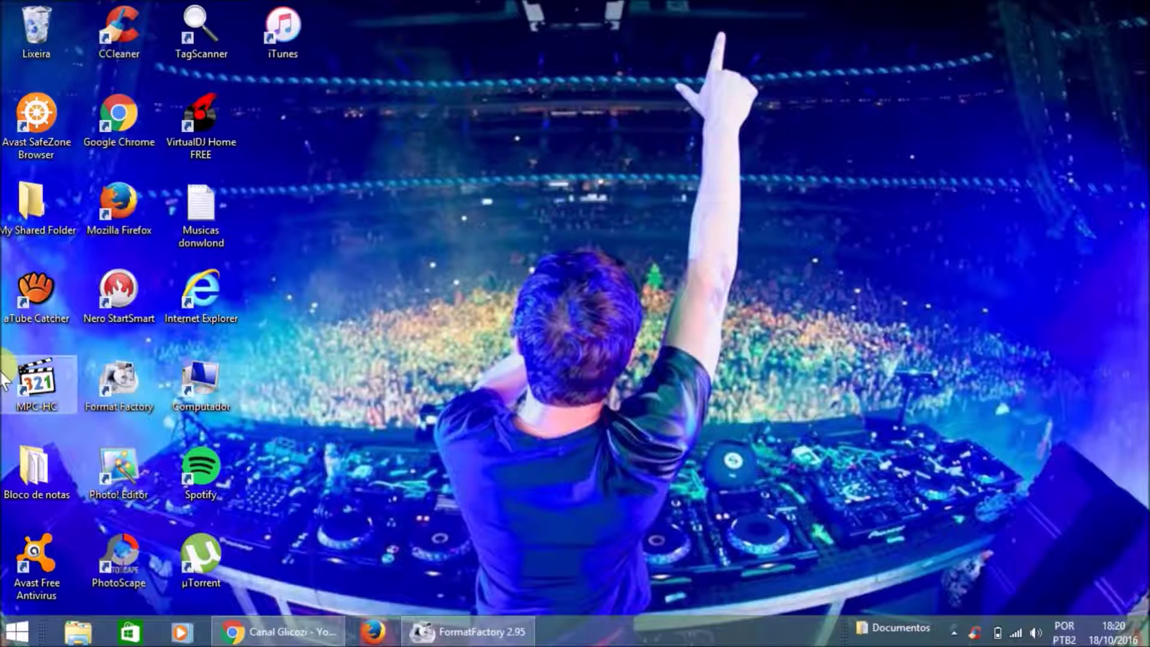
double_click(33, 206)
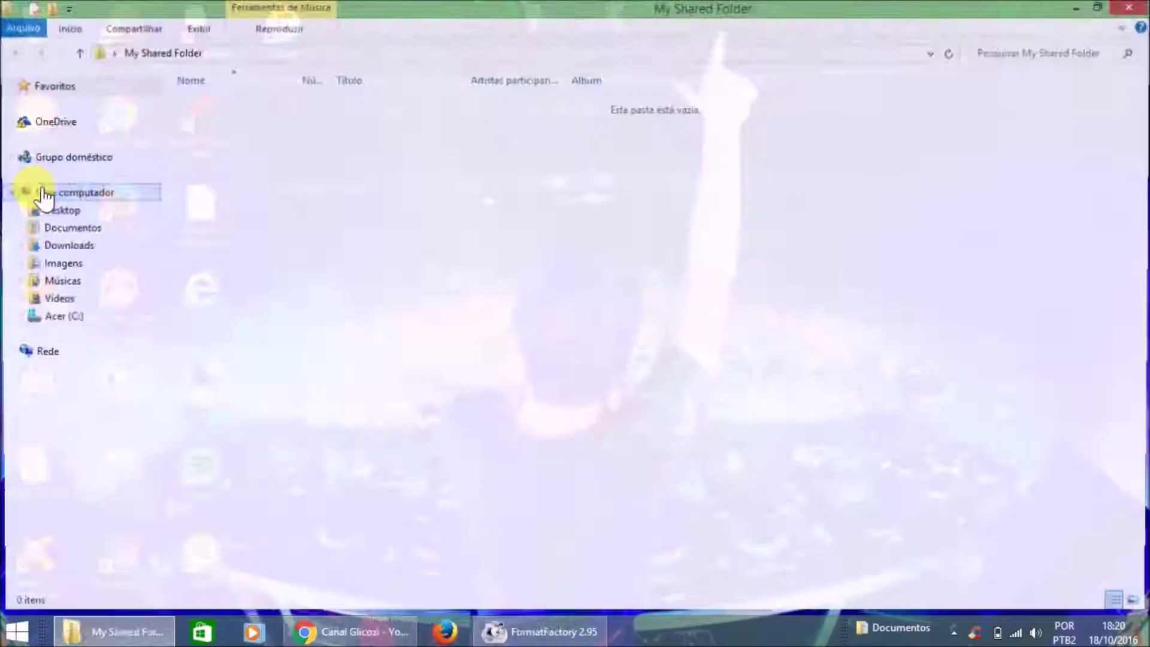
left_click(89, 230)
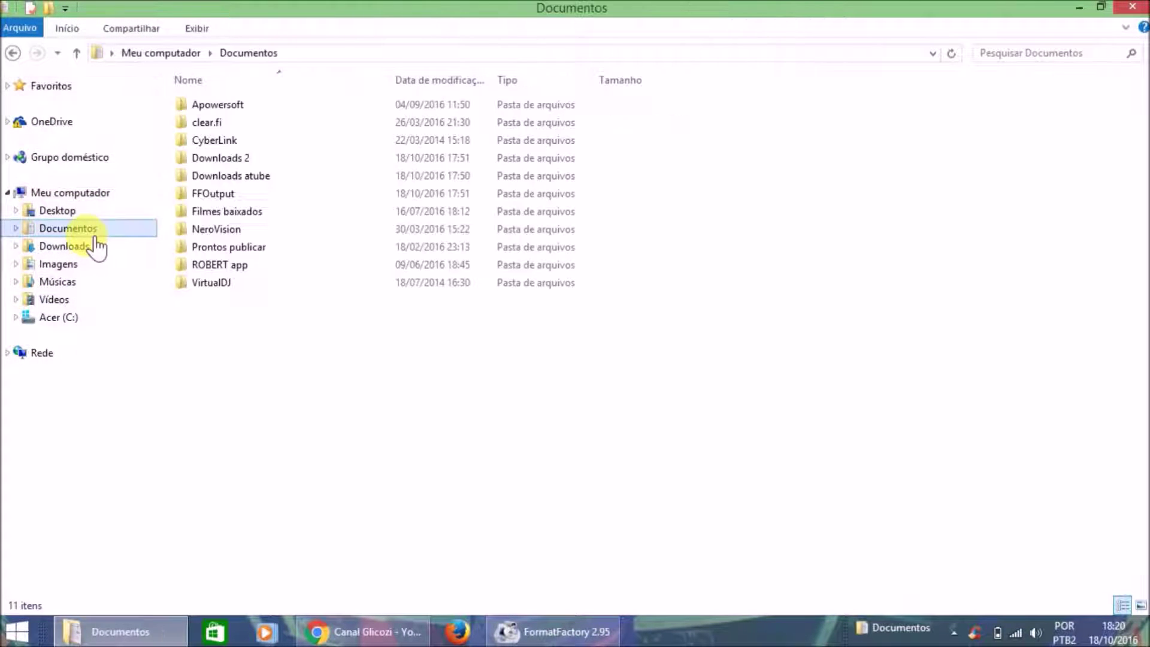
double_click(264, 175)
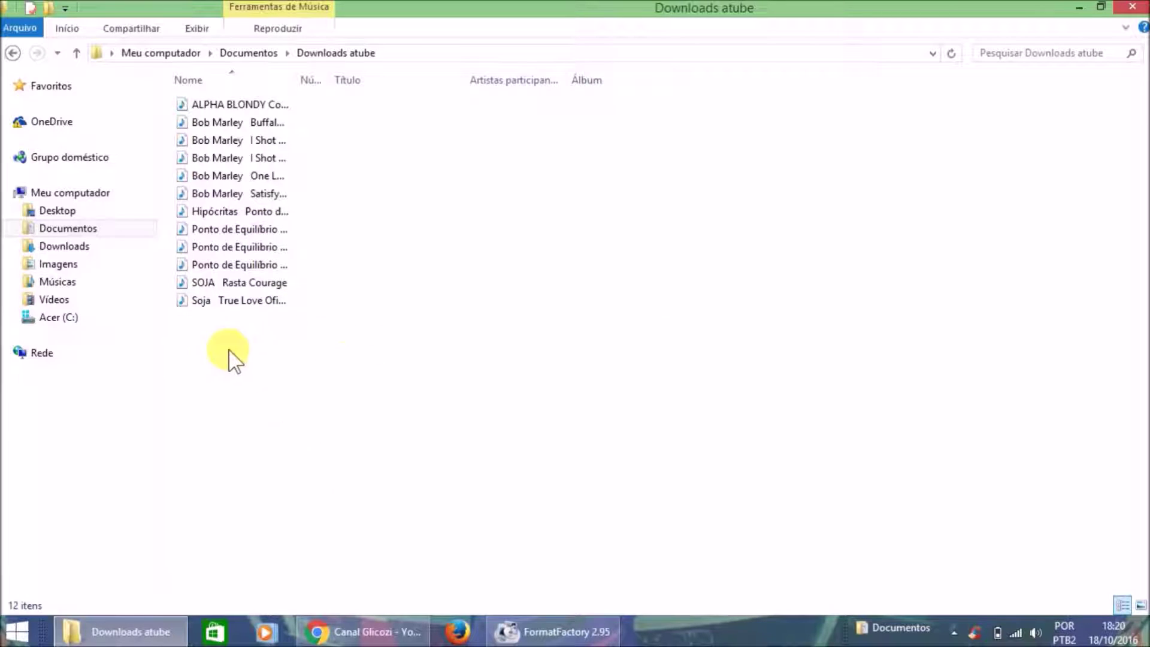
left_click_drag(329, 398, 278, 317)
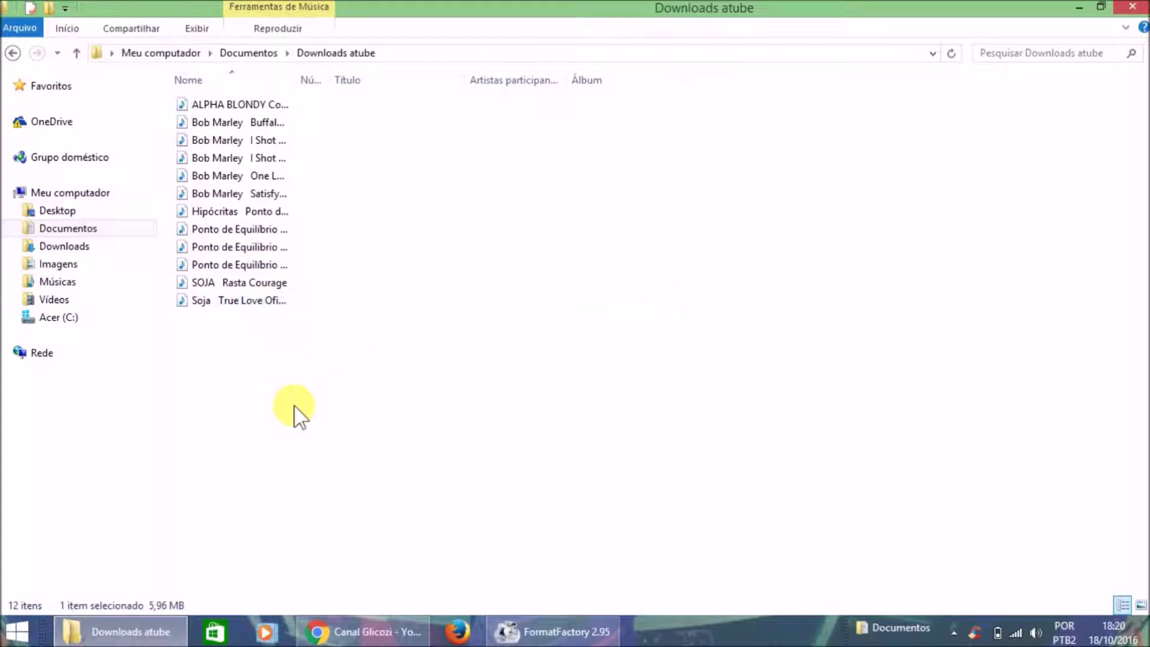
left_click(295, 413)
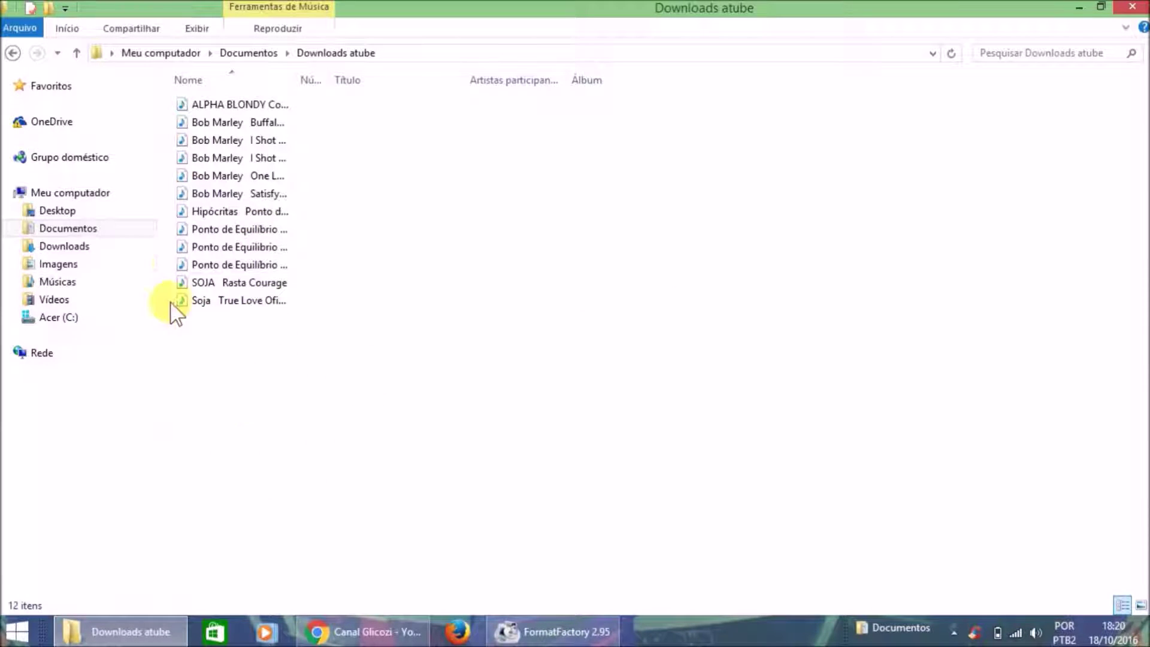
left_click_drag(353, 385, 249, 90)
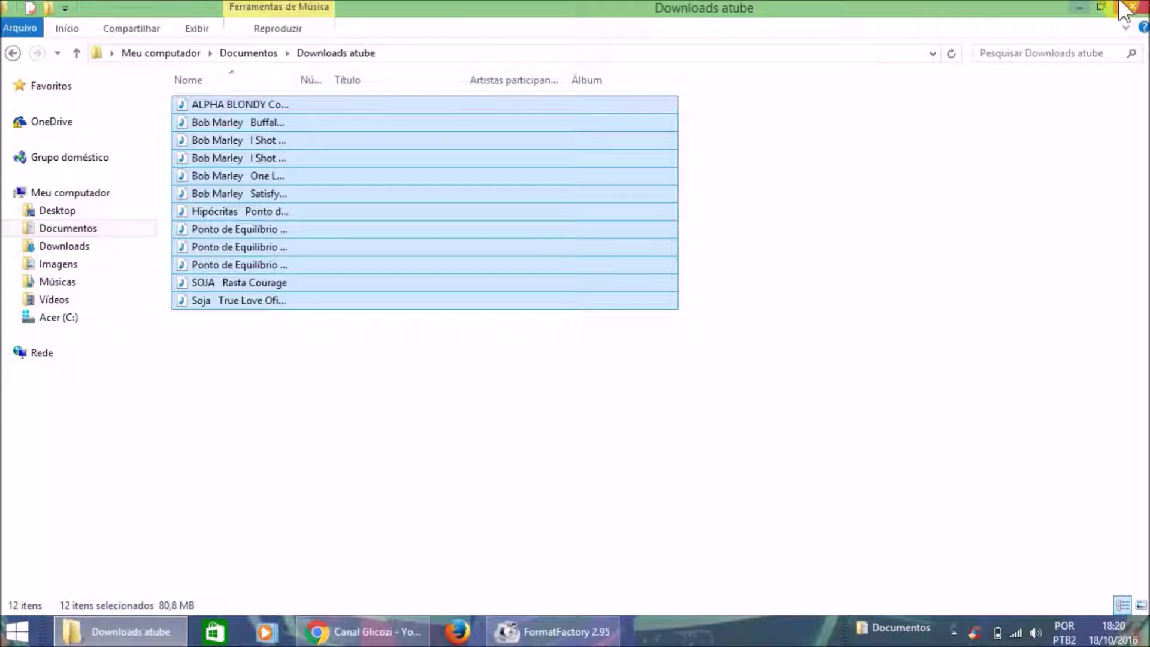
Enlarge the selection's total size with the Lupa magnifier in full-screen mode, and select all the songs again after closing it
mouse_move(1147, 3)
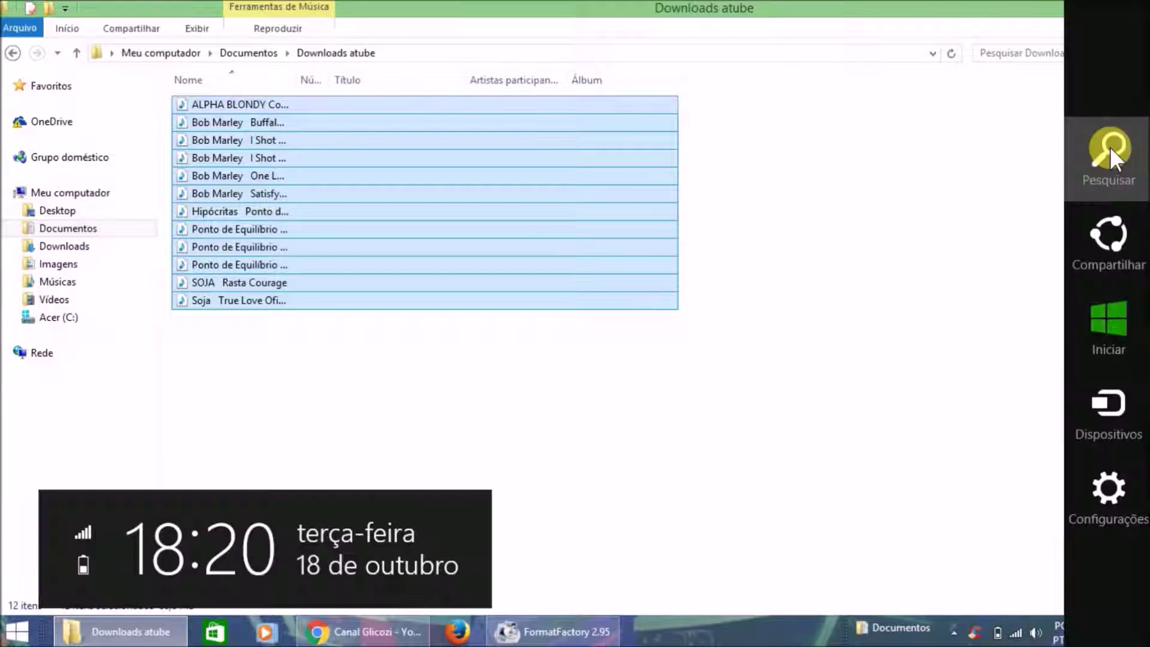
left_click(1110, 150)
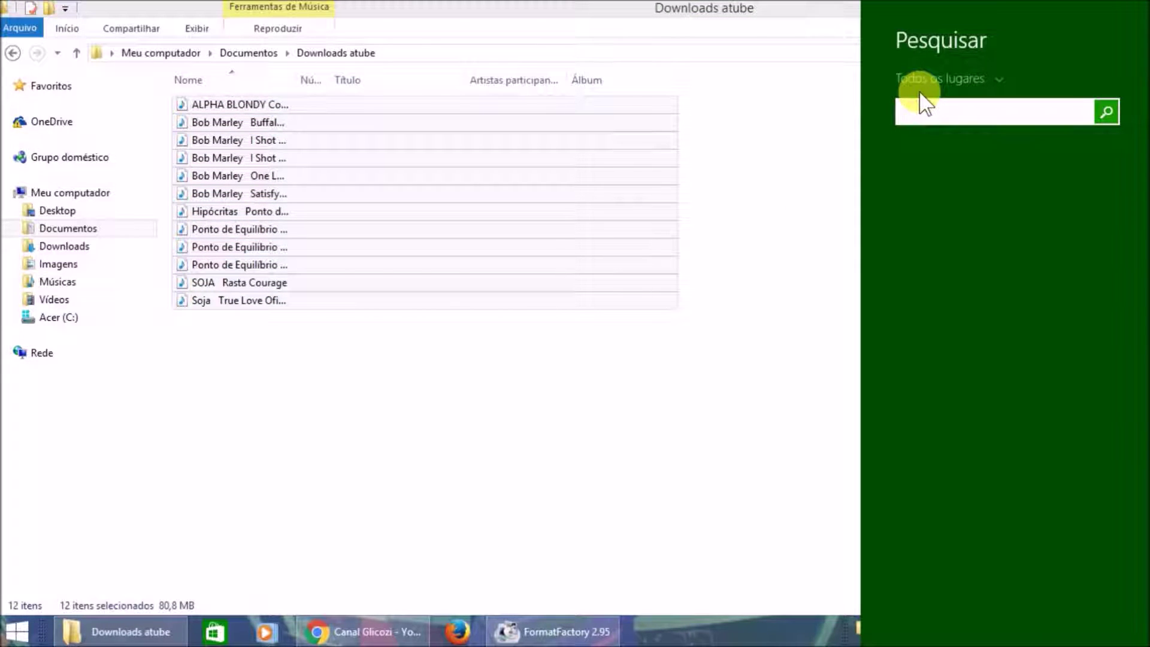
type("lupa")
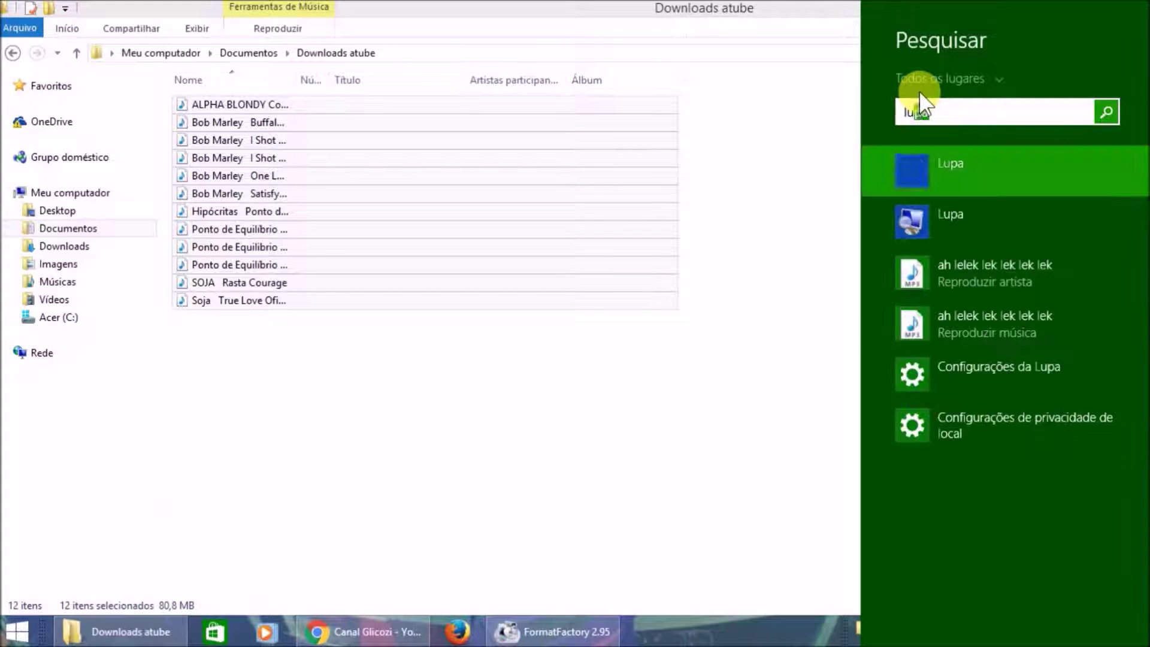
left_click(917, 161)
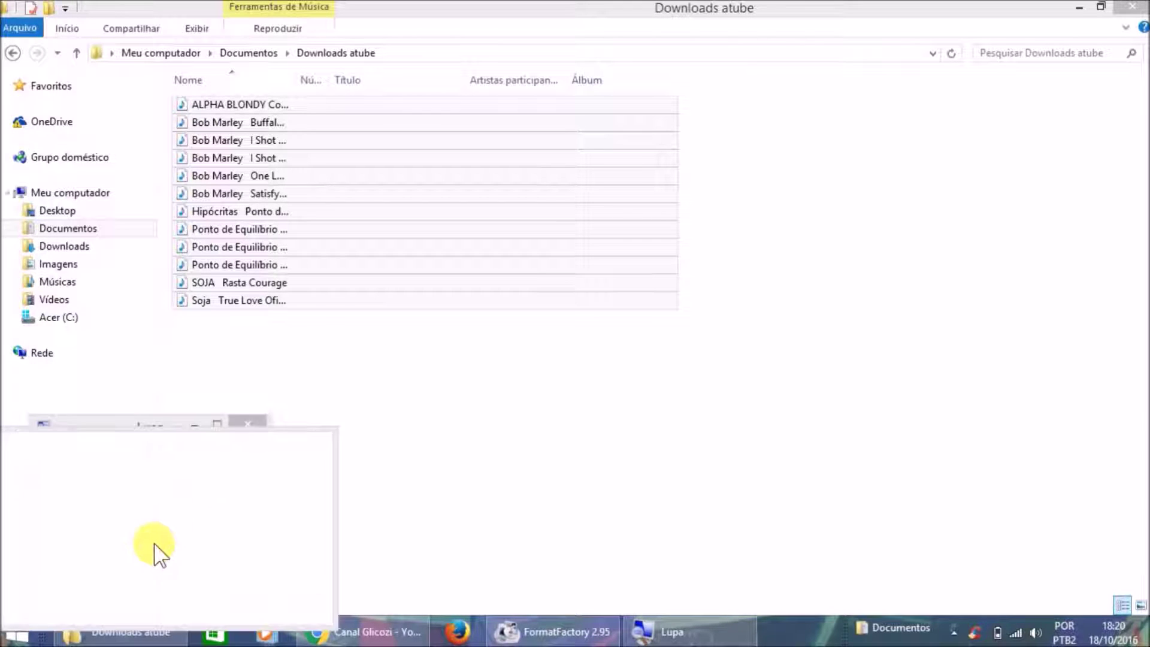
left_click(173, 453)
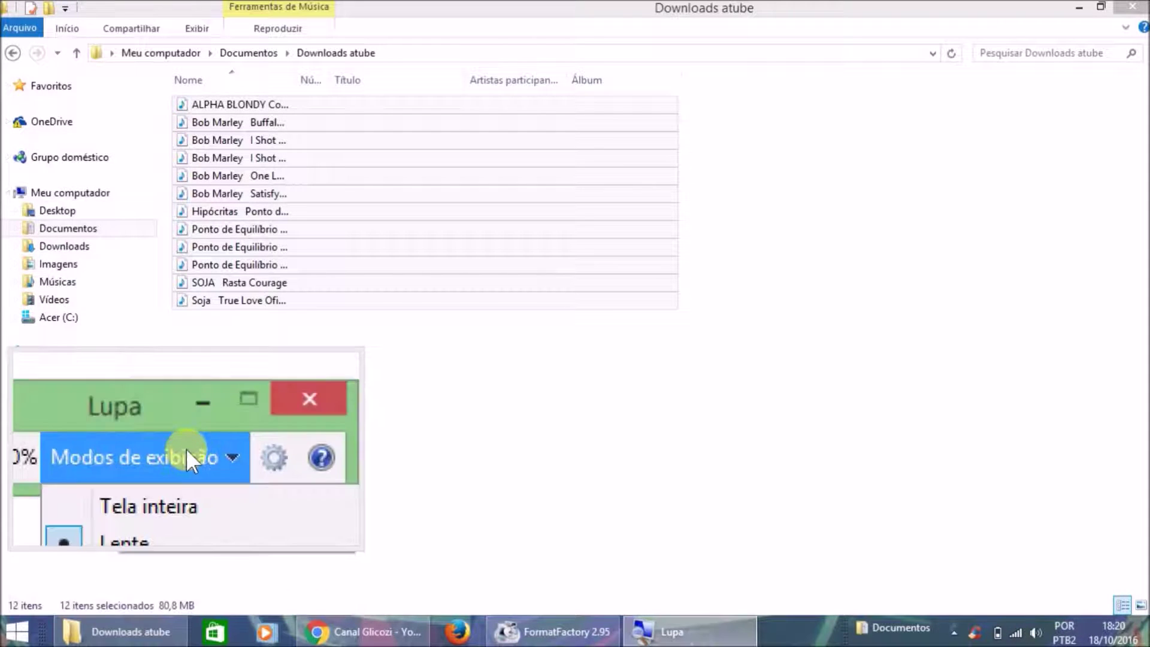
left_click(168, 482)
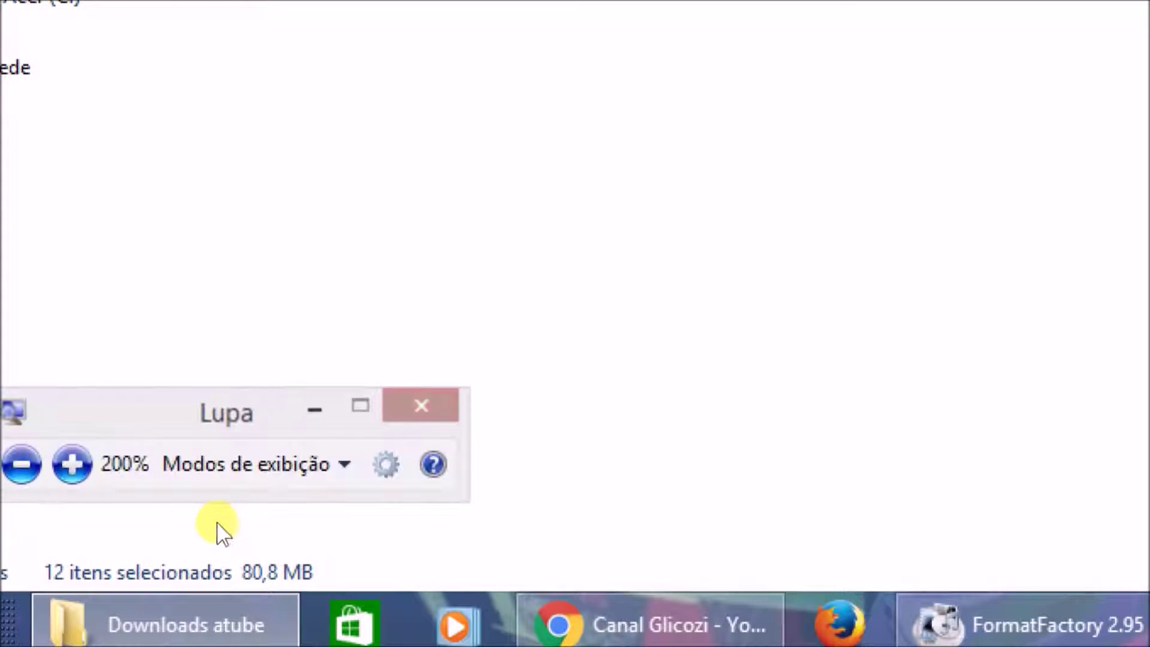
key("super+Escape")
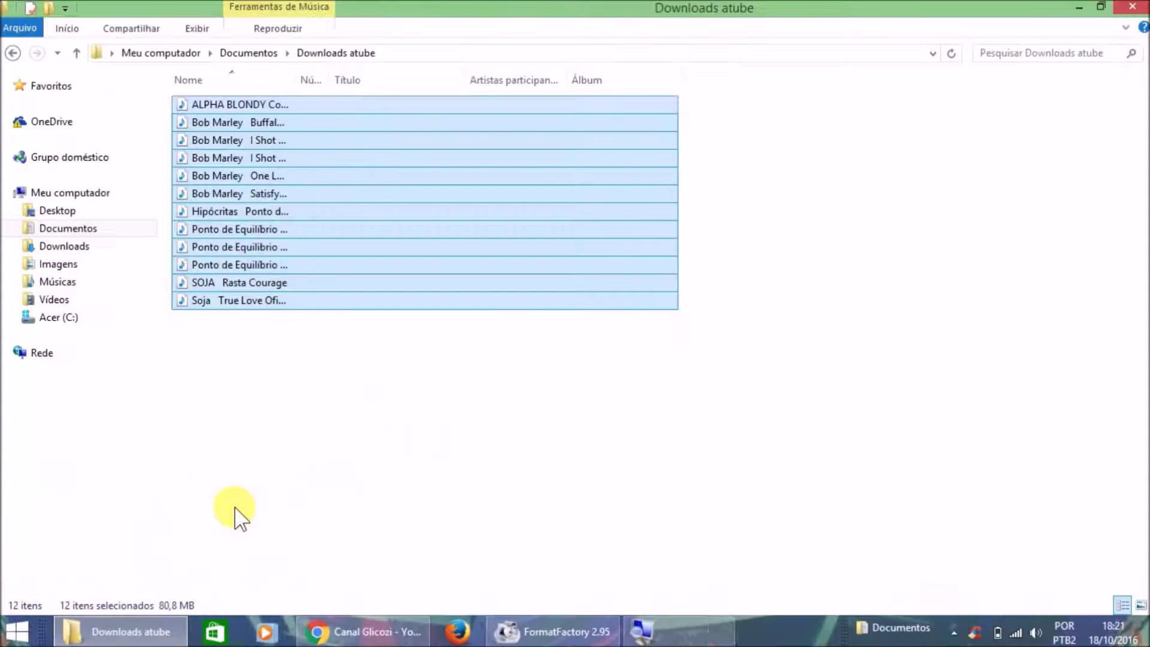
left_click(262, 419)
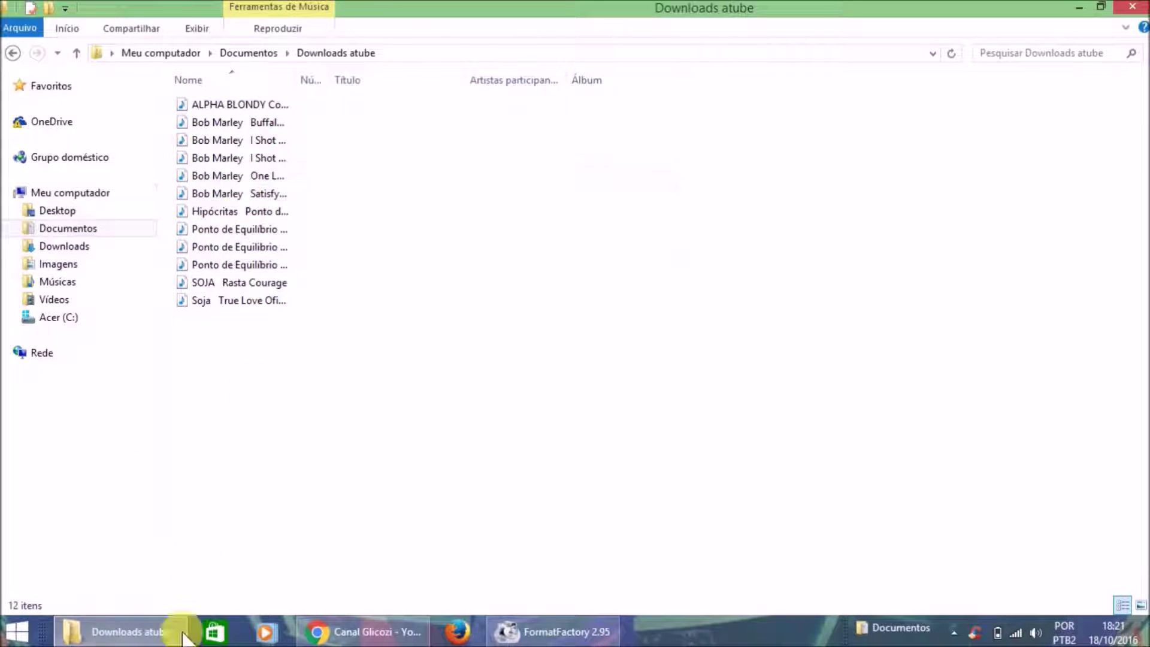
left_click_drag(246, 506, 207, 95)
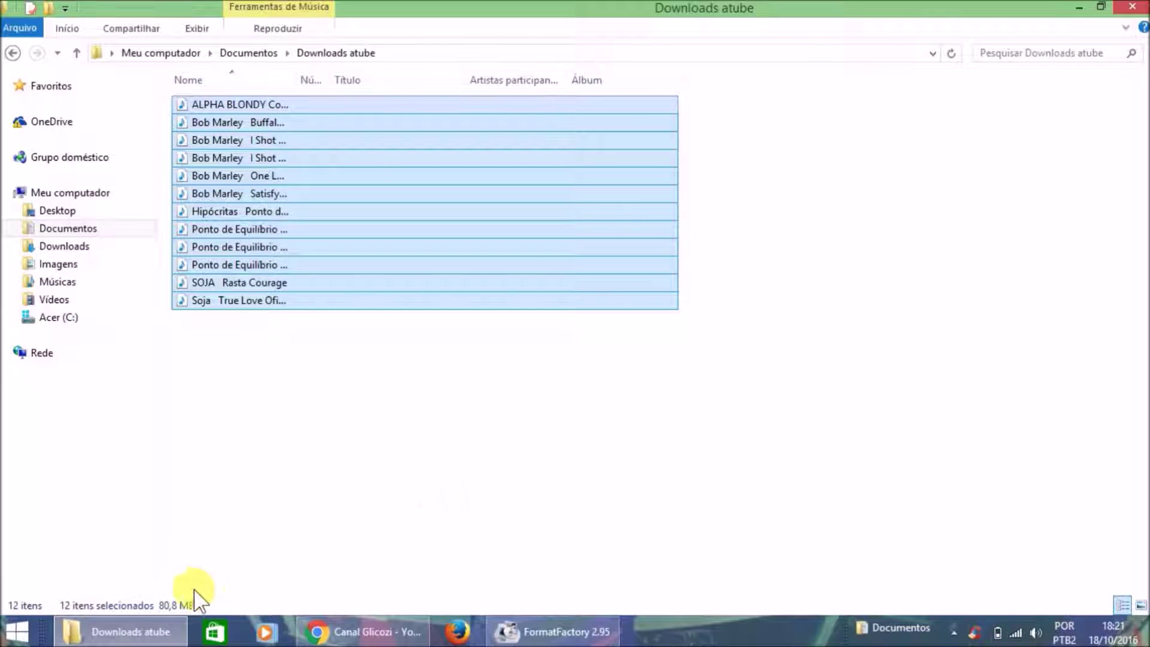
In Format Factory, add all songs from Downloads atube to a Todos para MP3 task and start the conversion
left_click(524, 630)
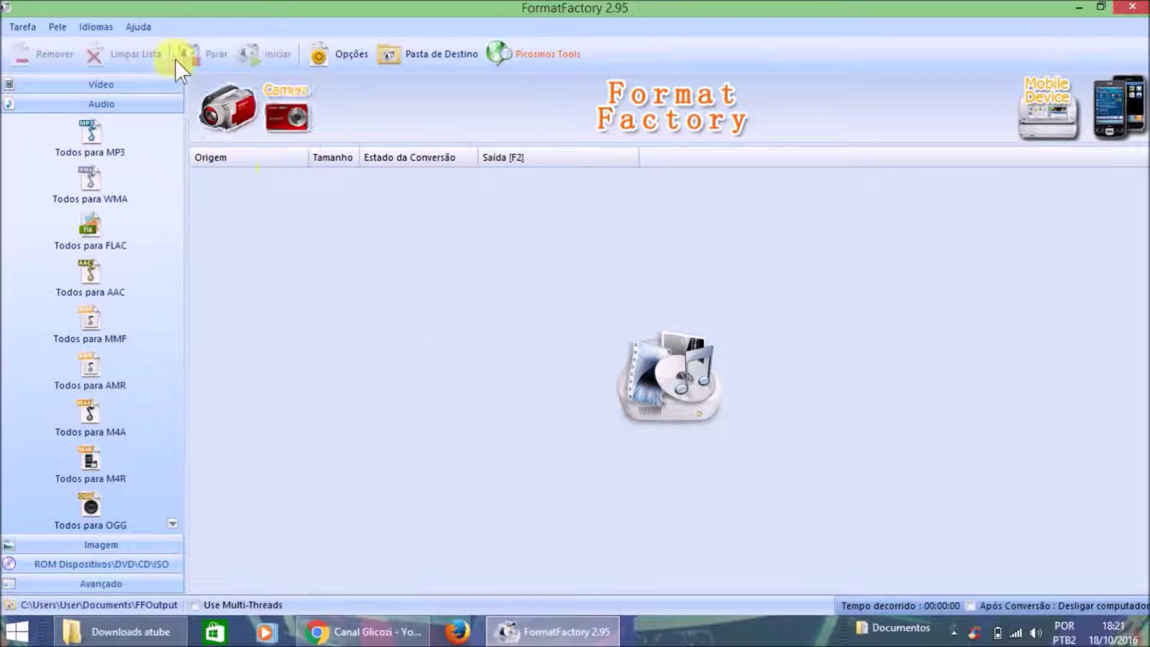
left_click(87, 135)
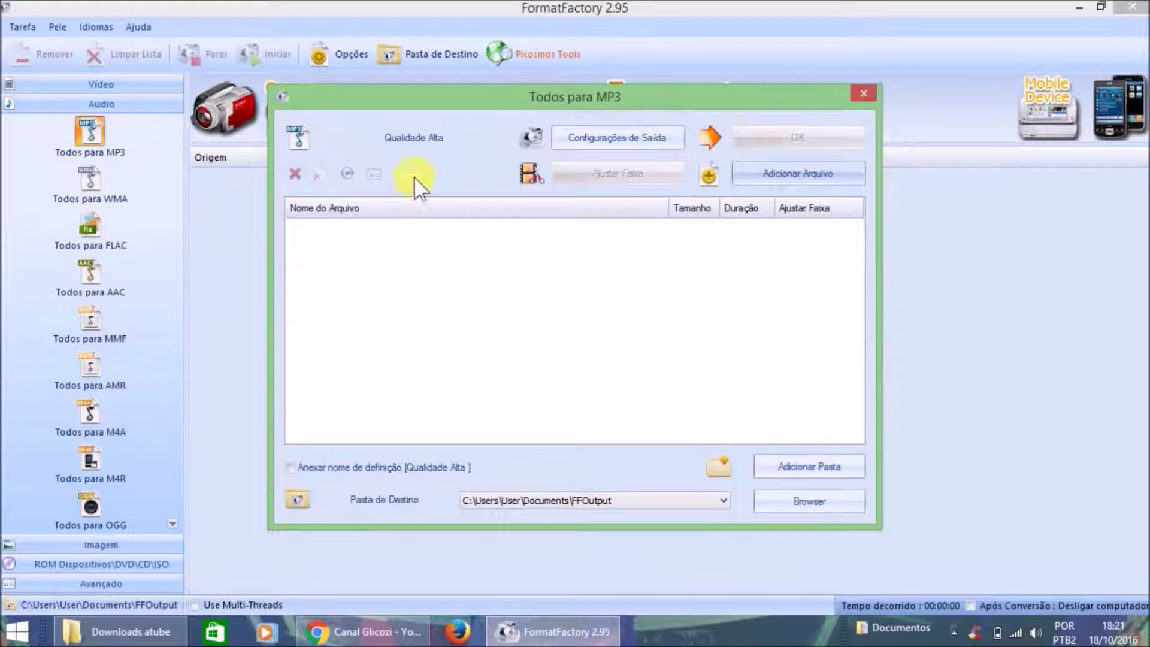
left_click(803, 179)
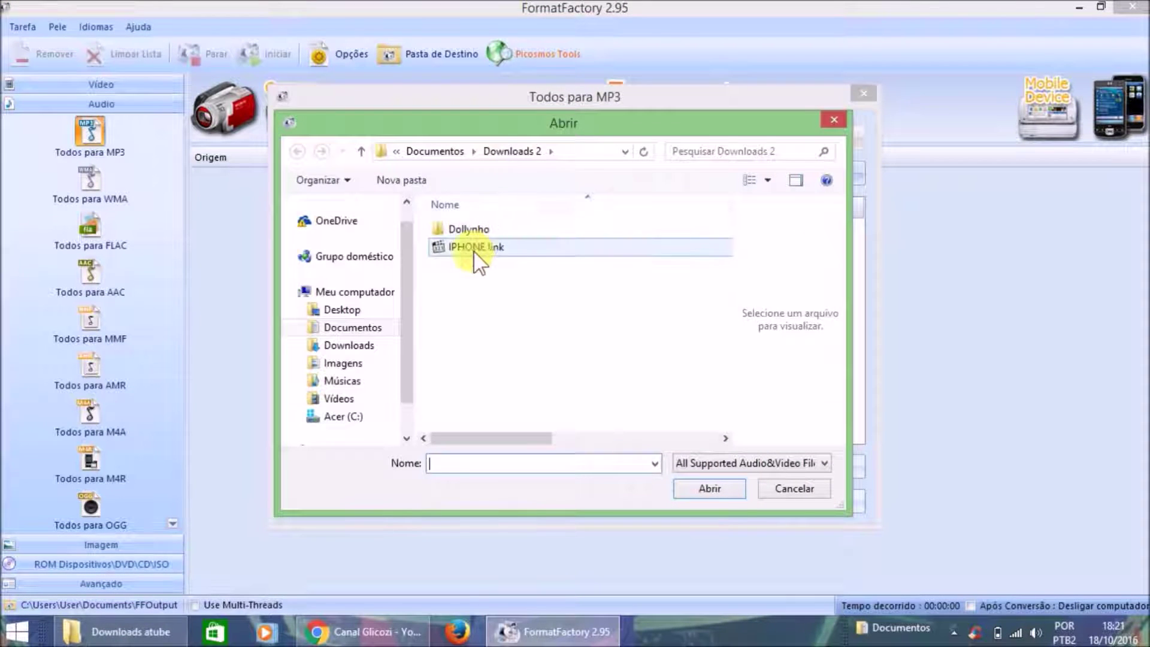
left_click(375, 329)
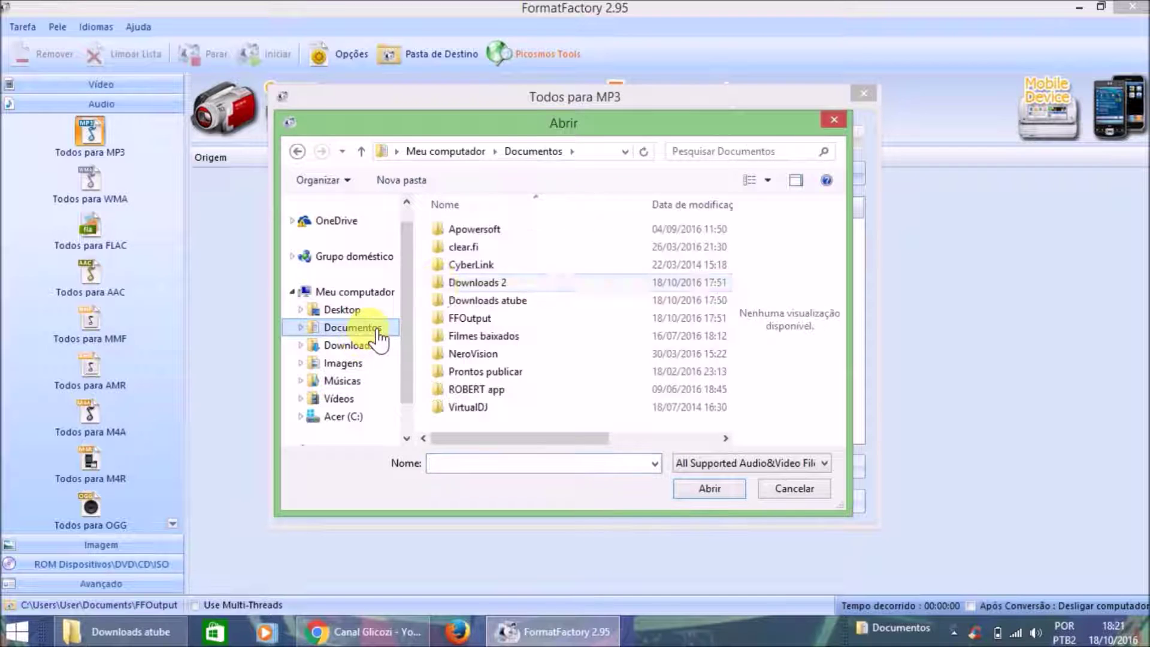
double_click(479, 300)
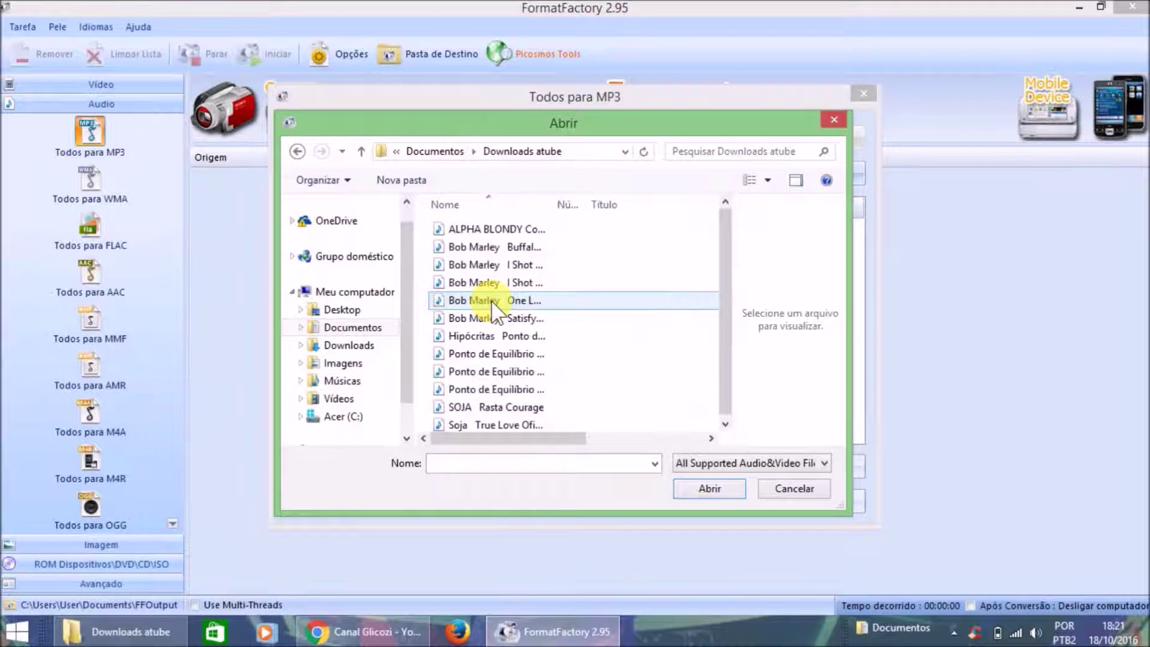
left_click_drag(501, 251, 526, 464)
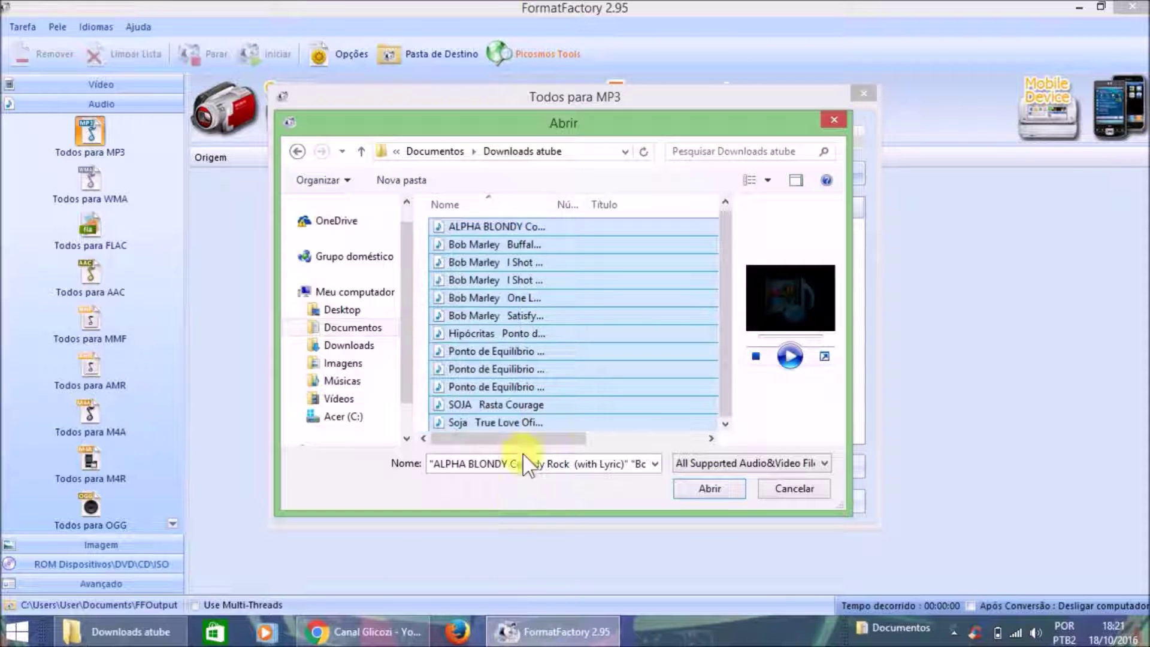
left_click(709, 490)
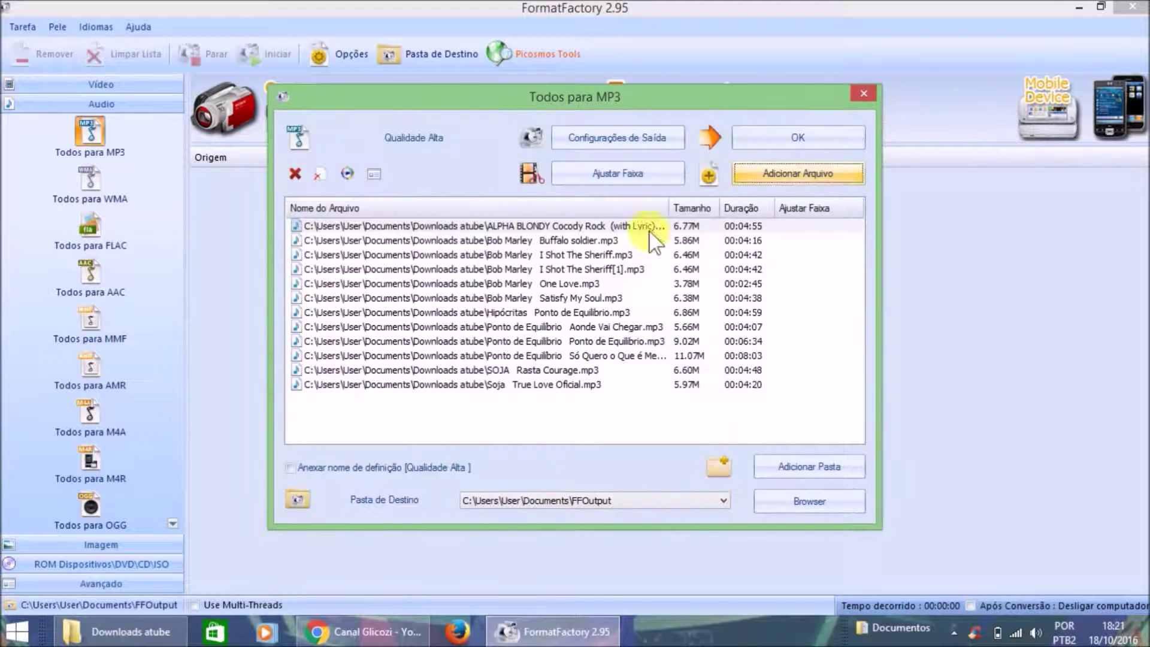
left_click(815, 140)
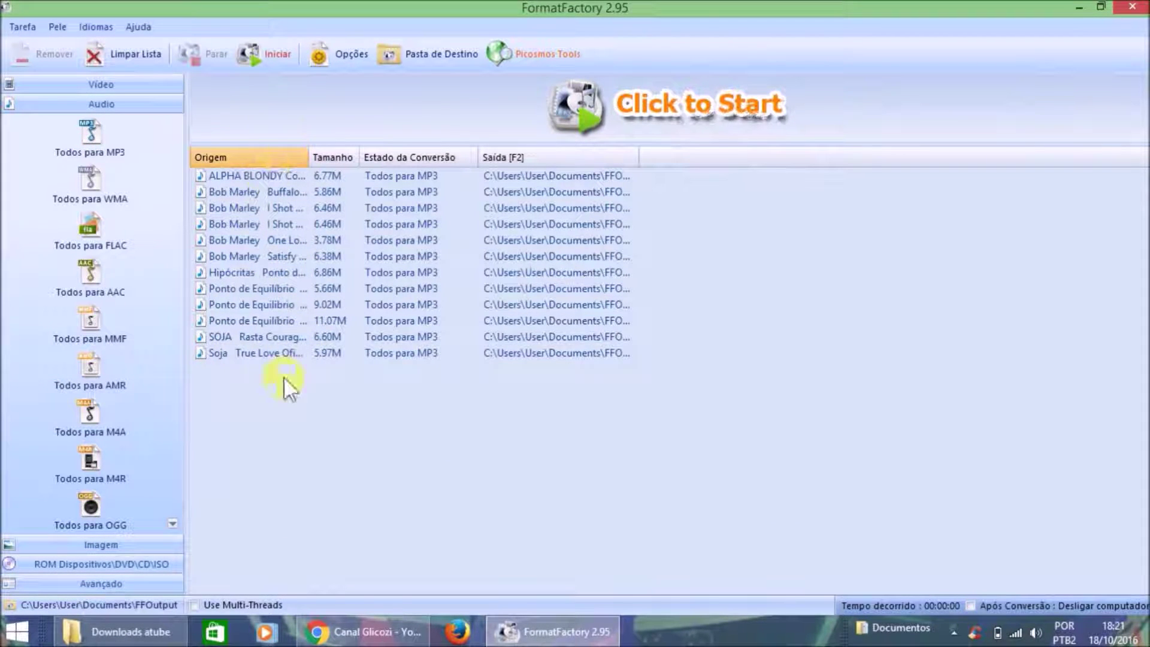
left_click(265, 58)
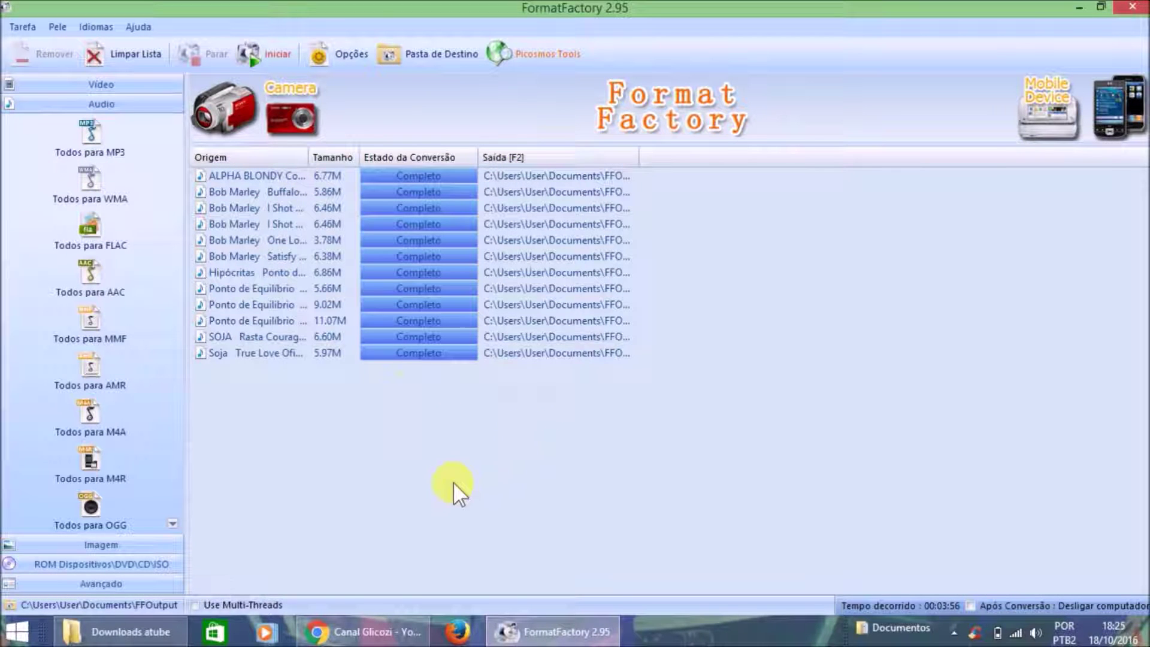
Open the FFOutput destination folder, widen its Nome column and select all converted songs to check their total size
left_click(441, 61)
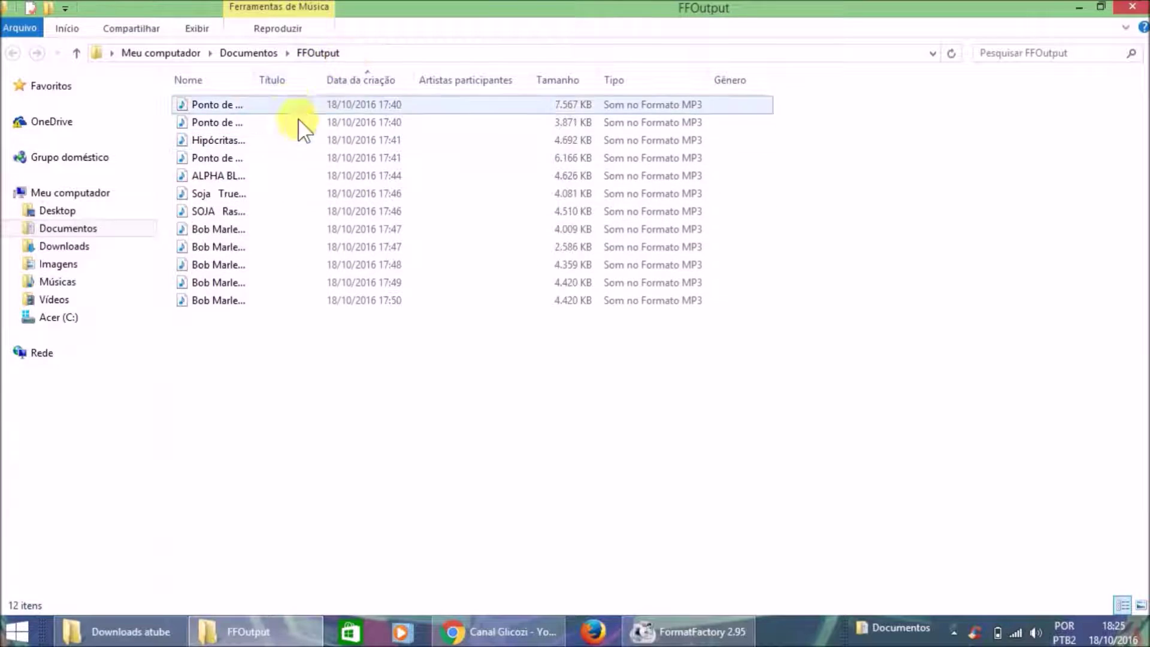
left_click_drag(264, 83, 497, 140)
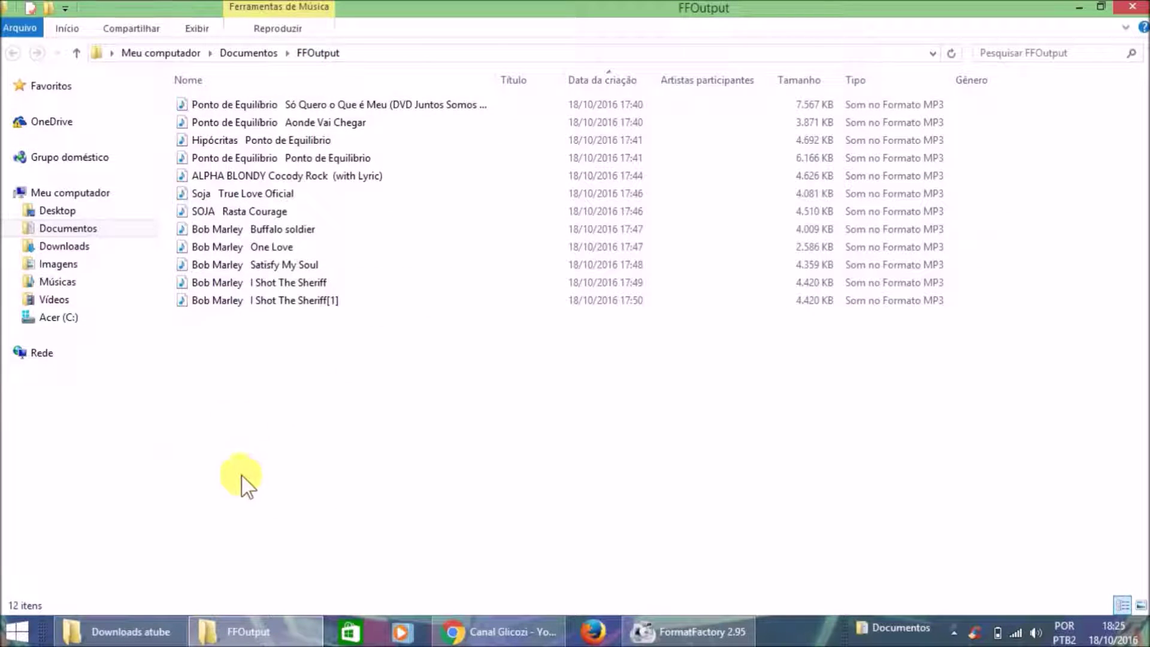
left_click(474, 489)
left_click_drag(474, 489, 257, 93)
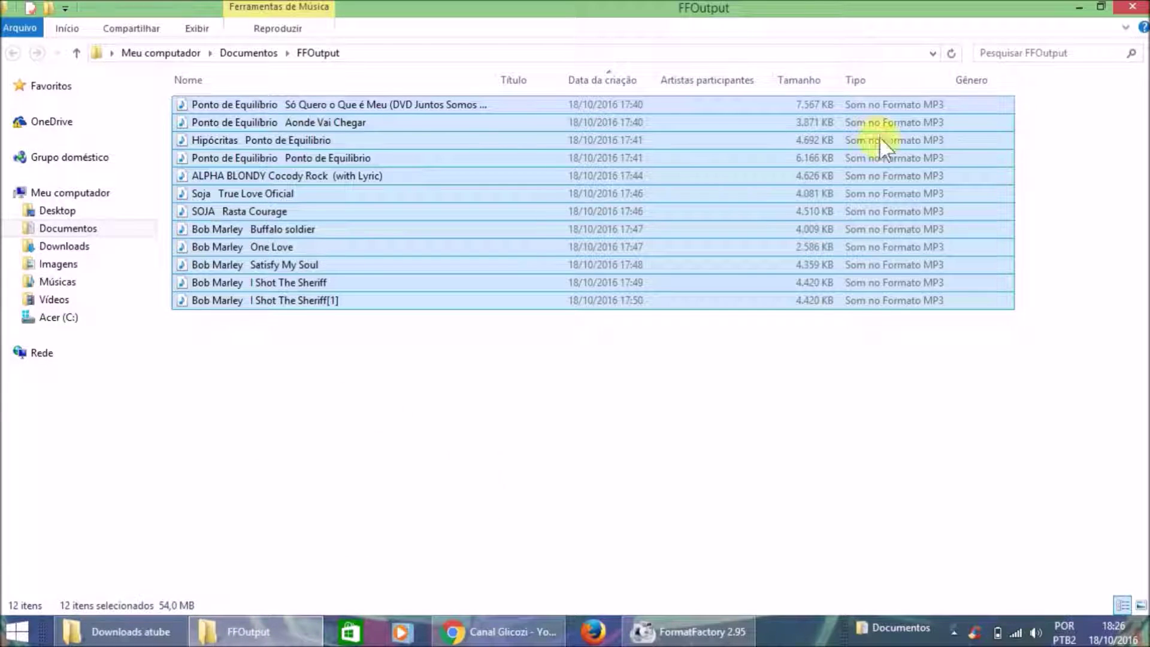
Start the Lupa magnifier in full-screen view and reselect all converted songs in FFOutput to enlarge their total size
left_click(1127, 153)
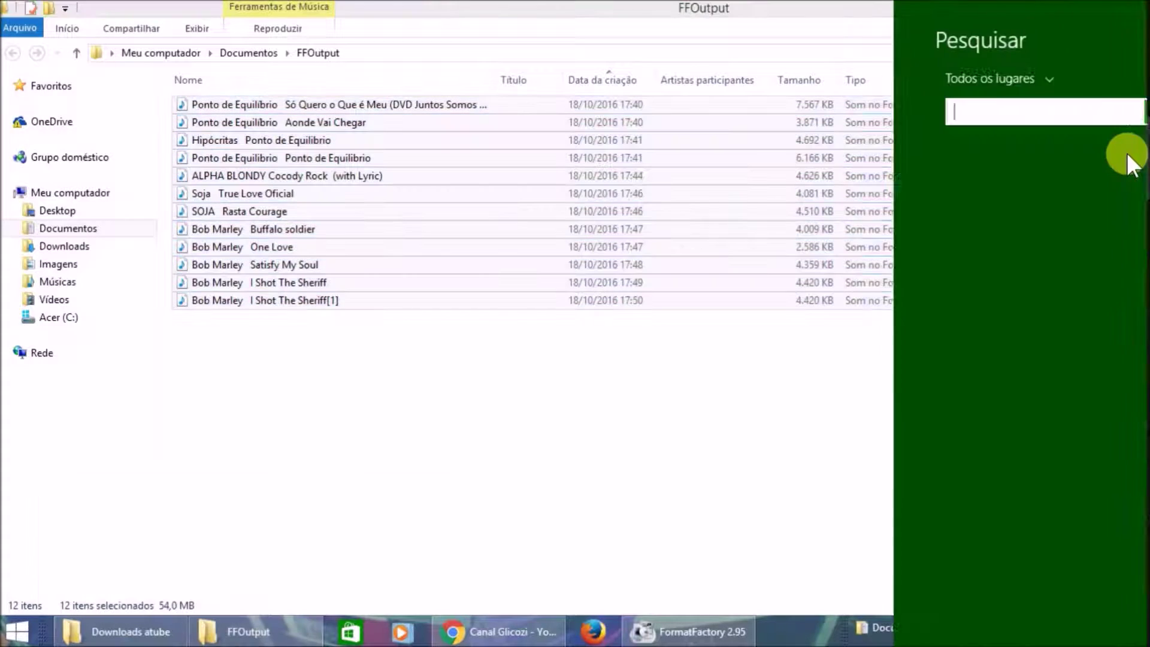
type("lu")
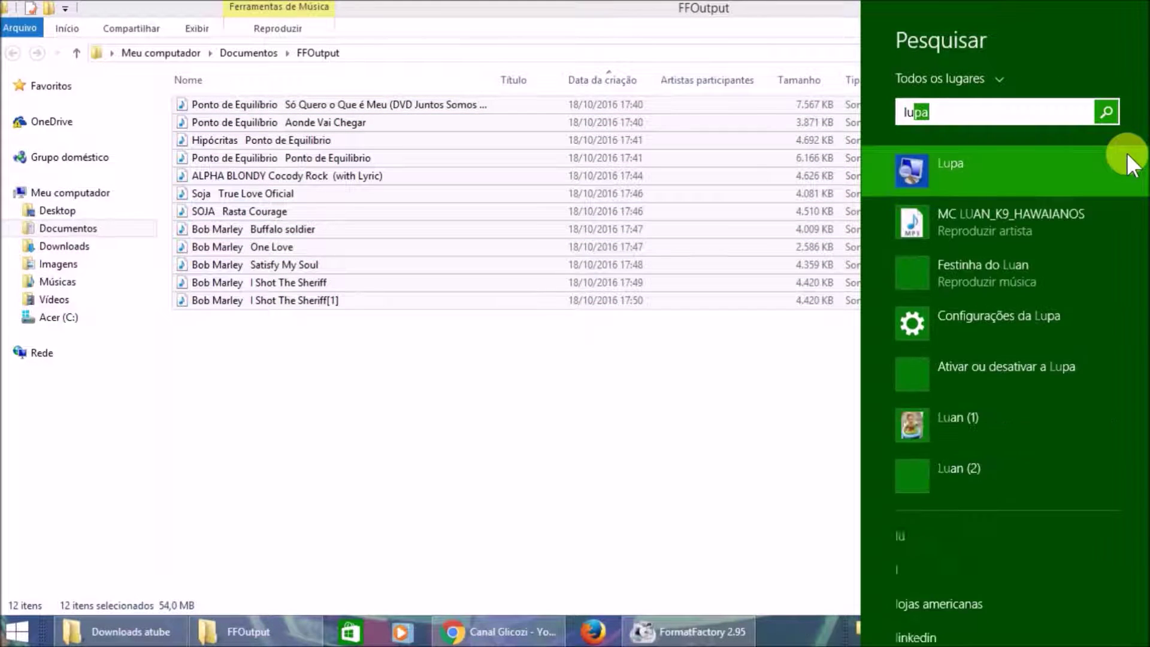
type("p")
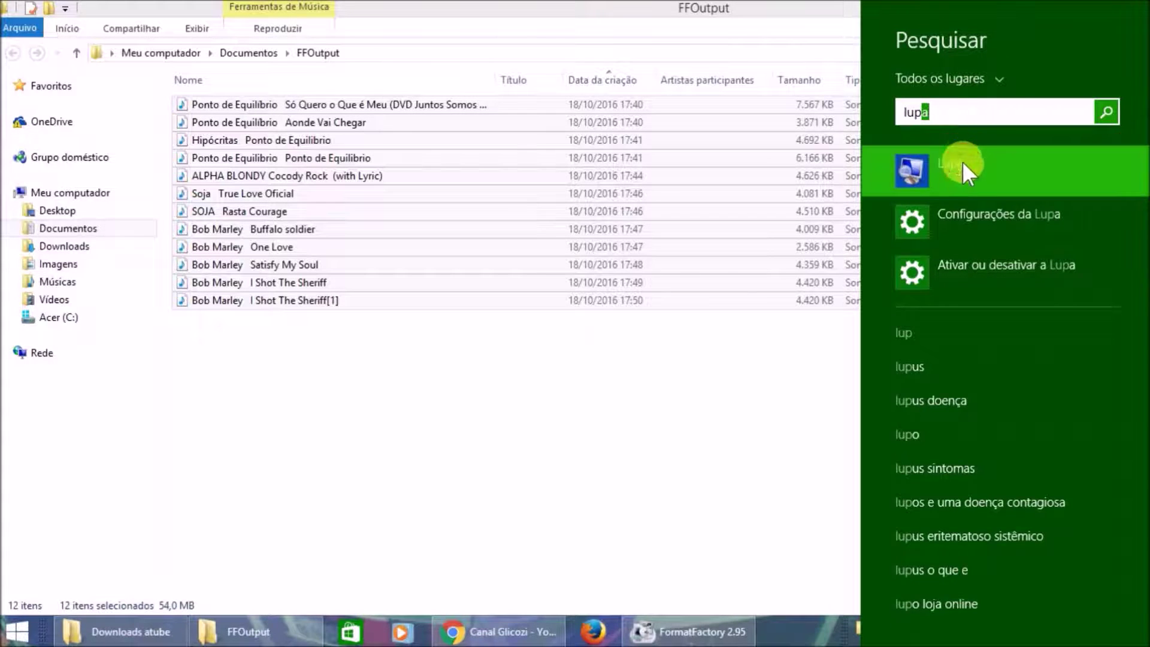
left_click(965, 162)
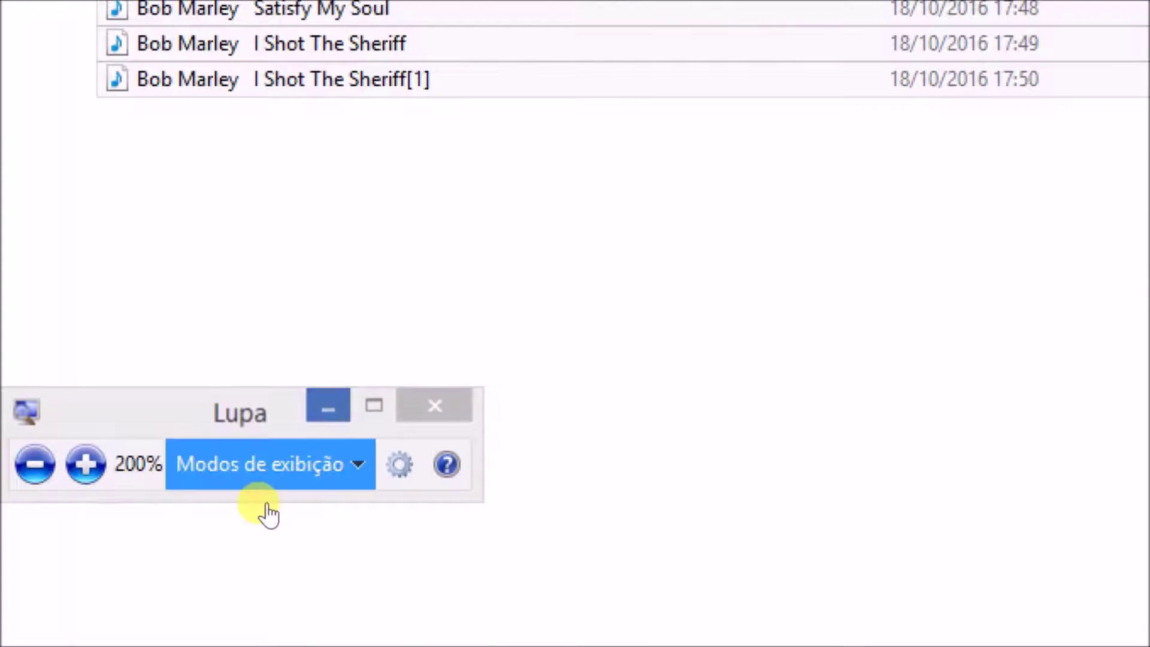
left_click(266, 482)
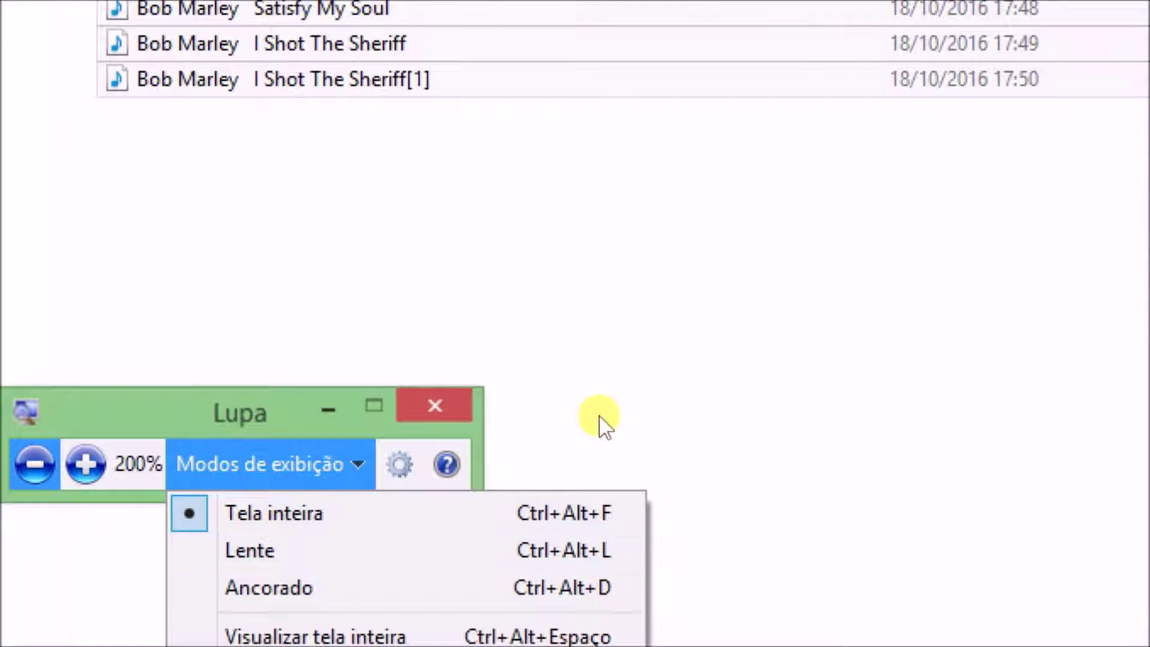
left_click(487, 390)
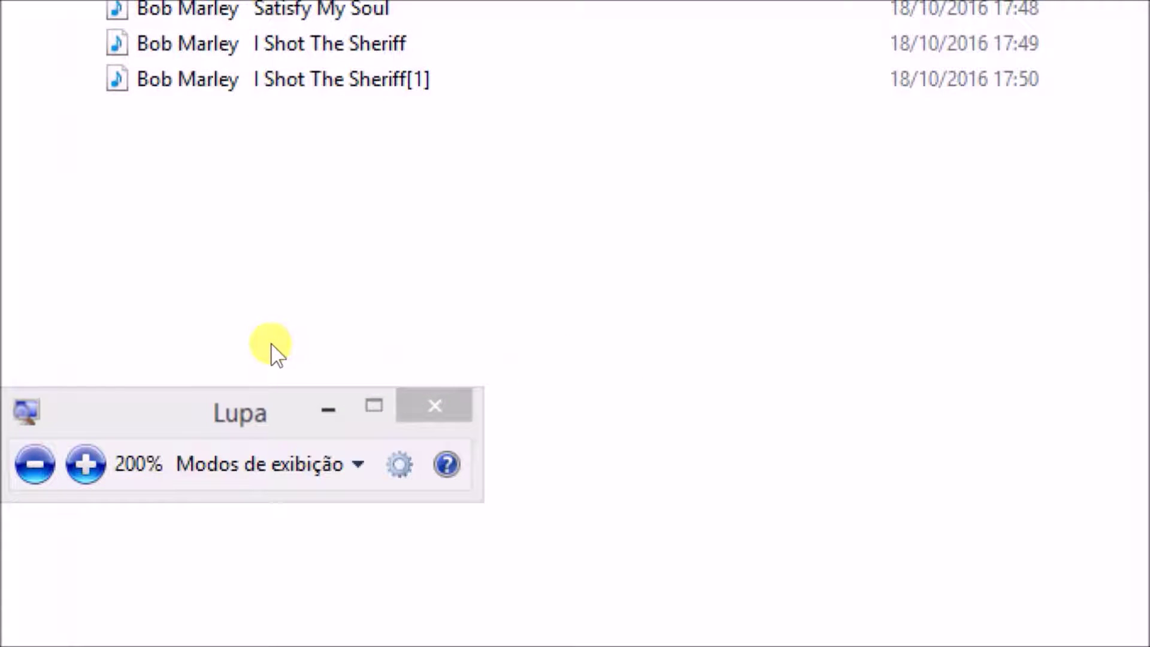
left_click_drag(282, 383, 235, 224)
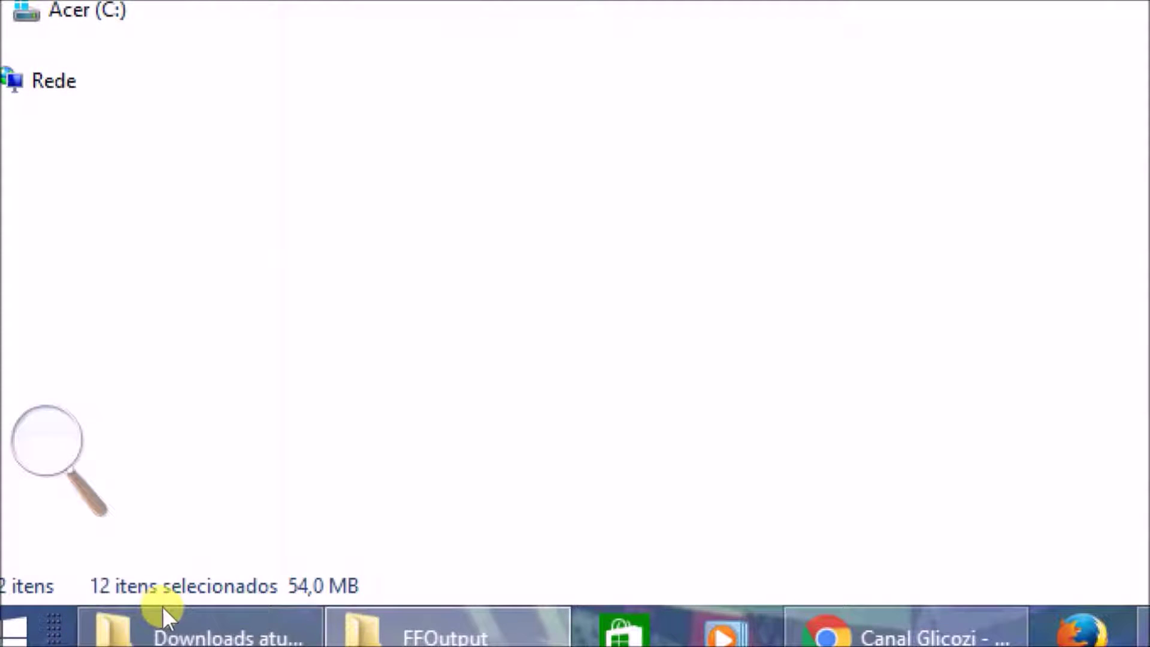
View the magnified total size of the Downloads atube selection, return the magnification to 100%, and clear the selection
left_click(175, 626)
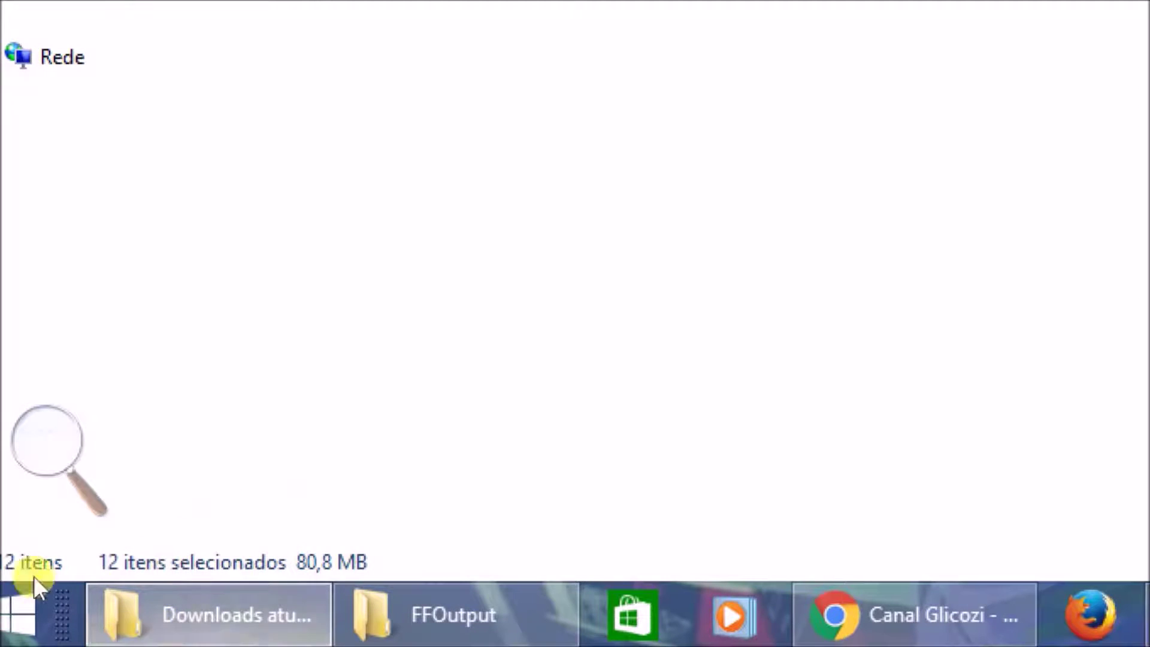
left_click(33, 464)
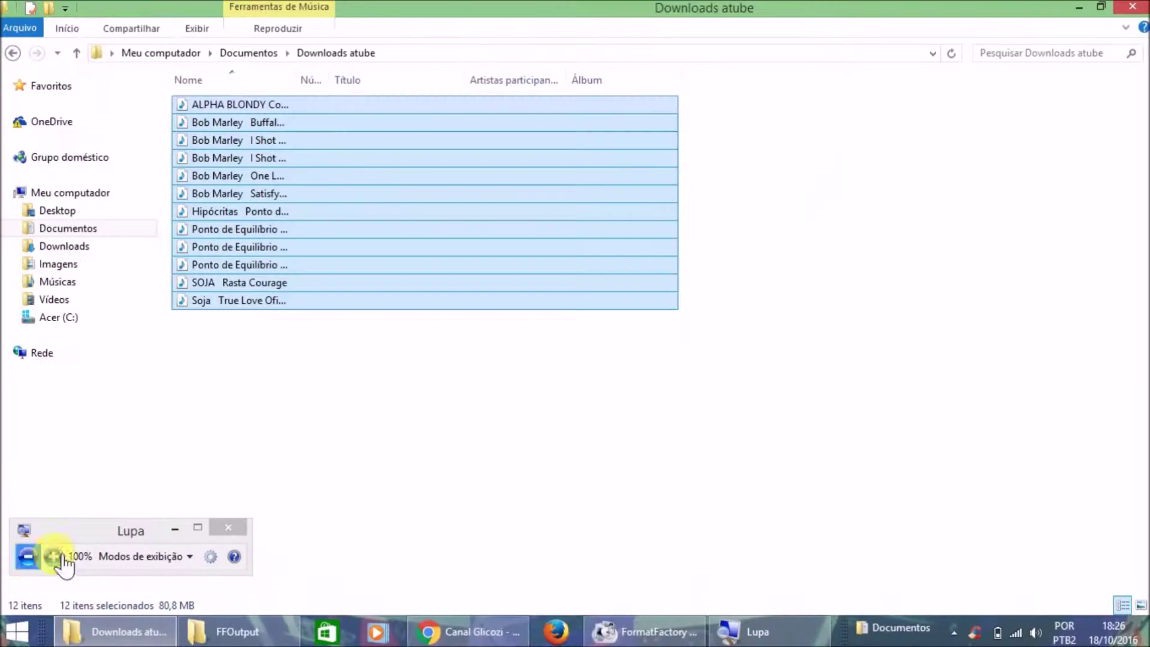
left_click(247, 398)
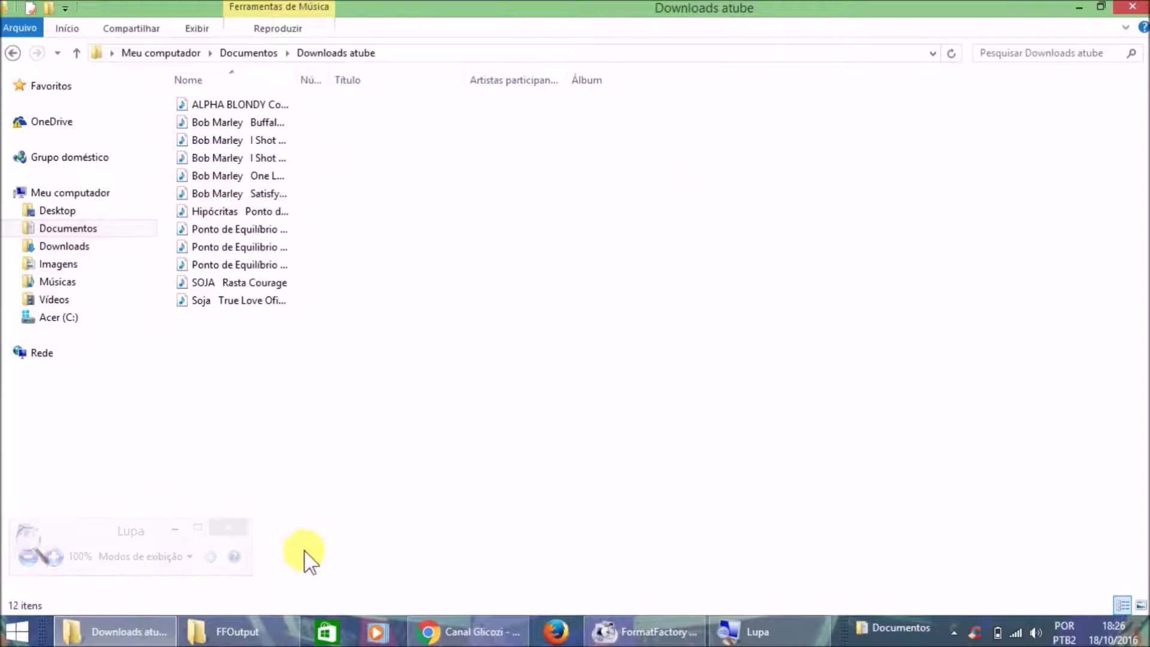
Select all songs in FFOutput and all songs in Downloads atube to compare the two total sizes, clearing each selection
left_click(243, 634)
left_click(303, 442)
left_click_drag(387, 429, 275, 68)
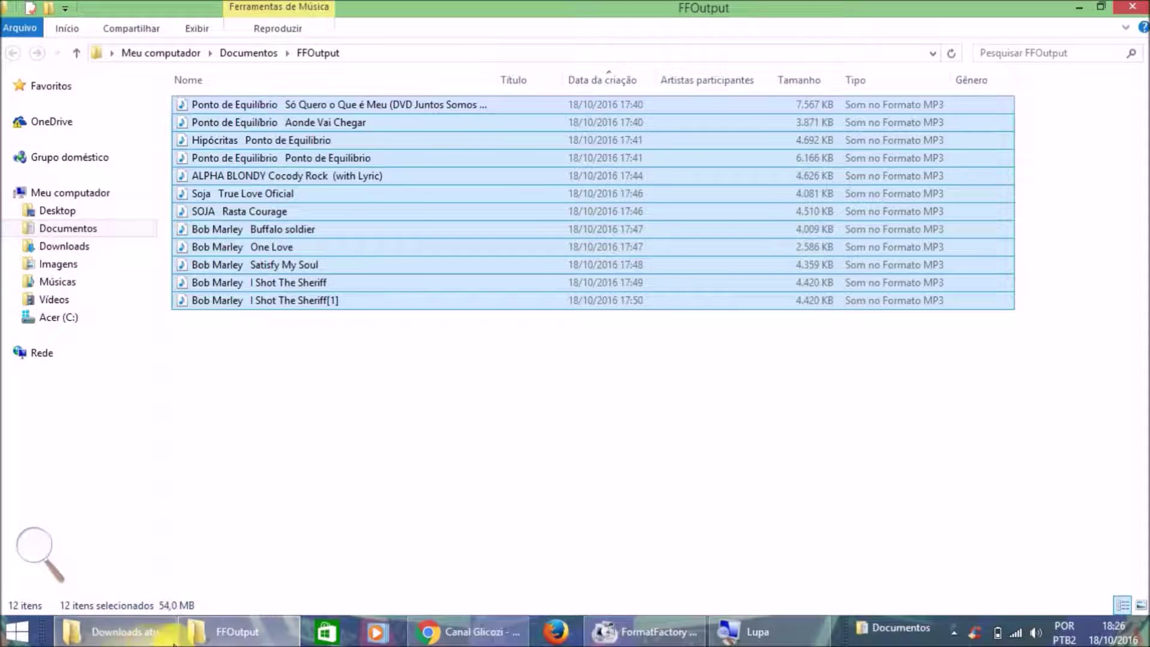
left_click(205, 632)
left_click(291, 466)
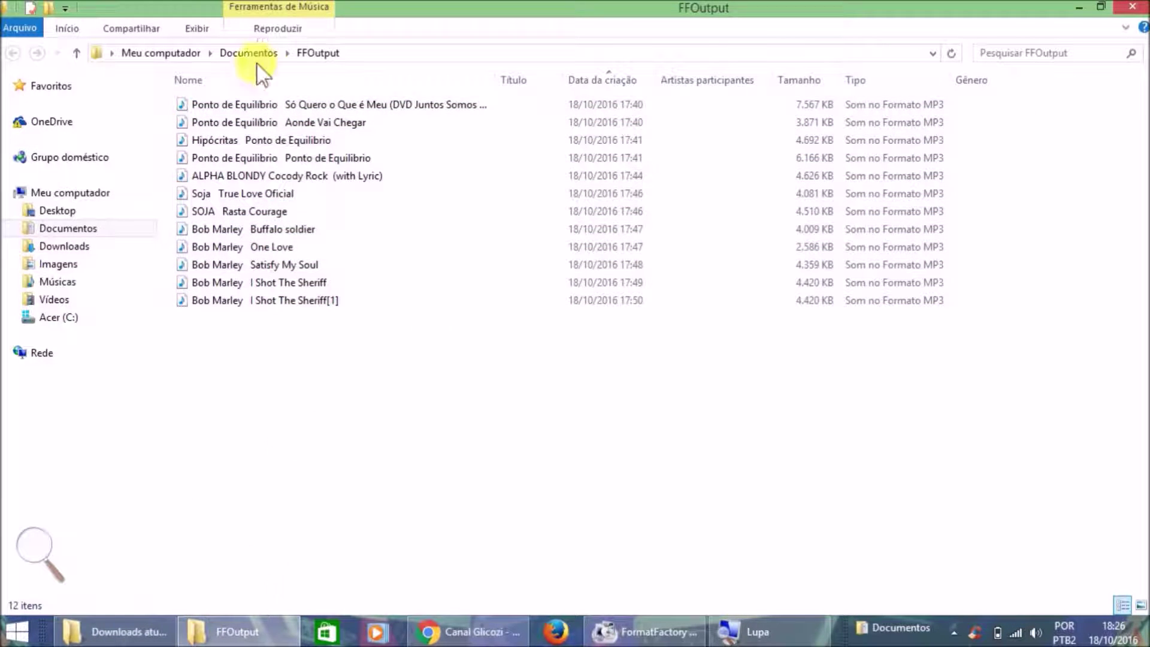
left_click(114, 632)
left_click_drag(322, 470, 198, 111)
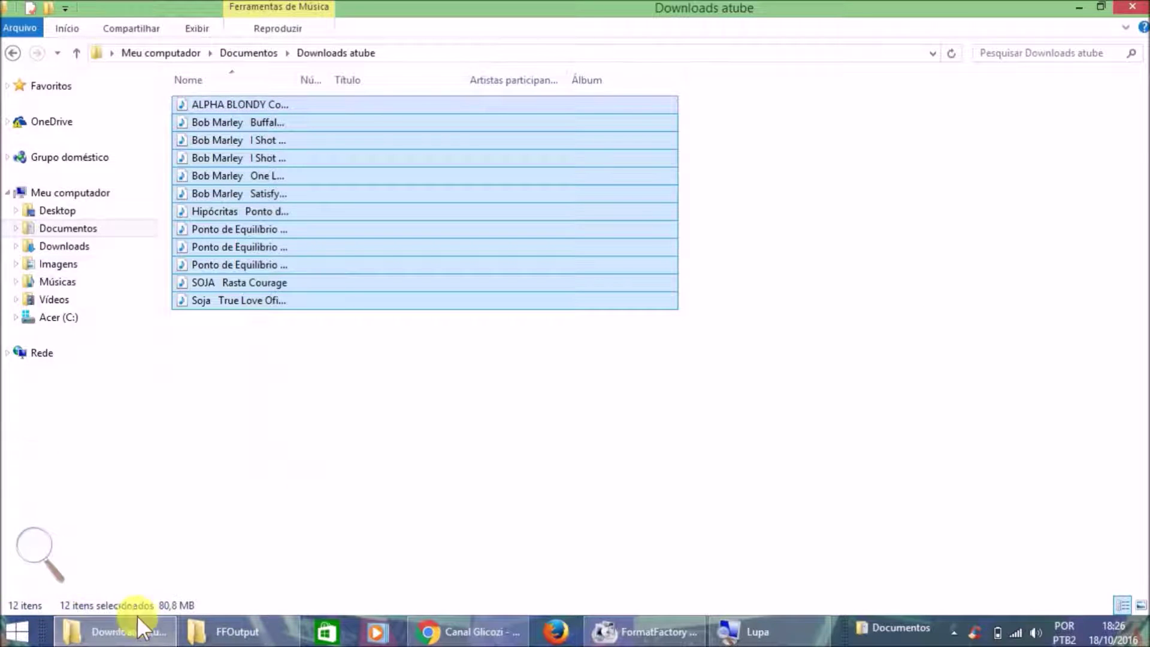
left_click(243, 471)
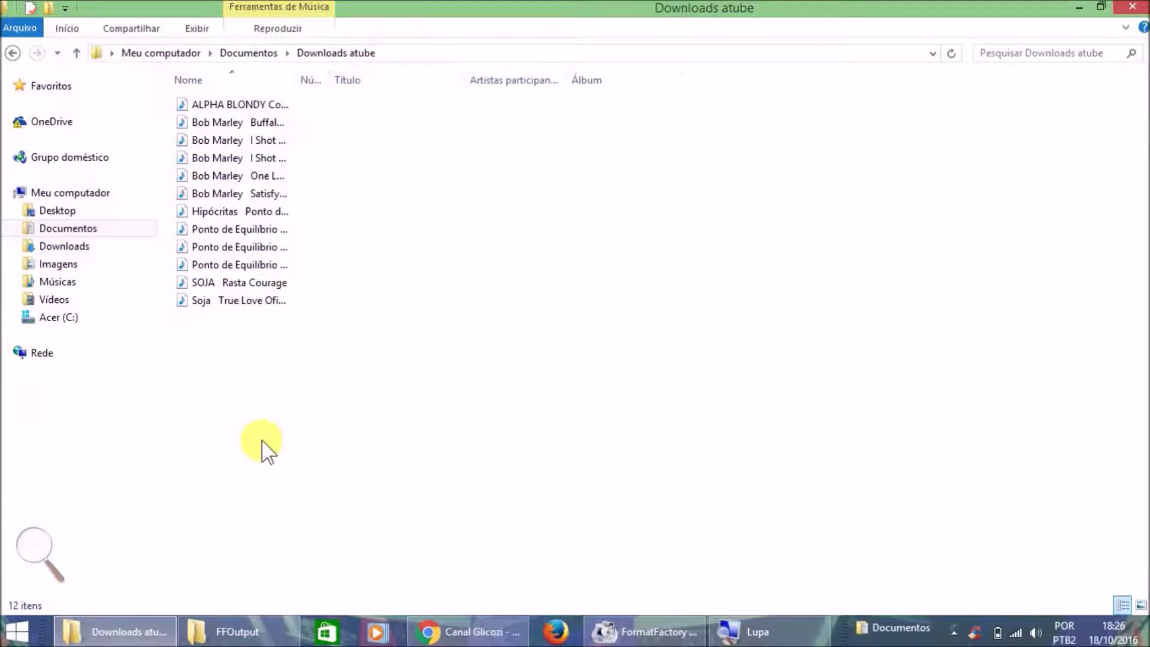
Show the Tamanho column in Downloads atube, sort the songs from largest to smallest, and widen the Nome column
right_click(366, 80)
left_click(422, 246)
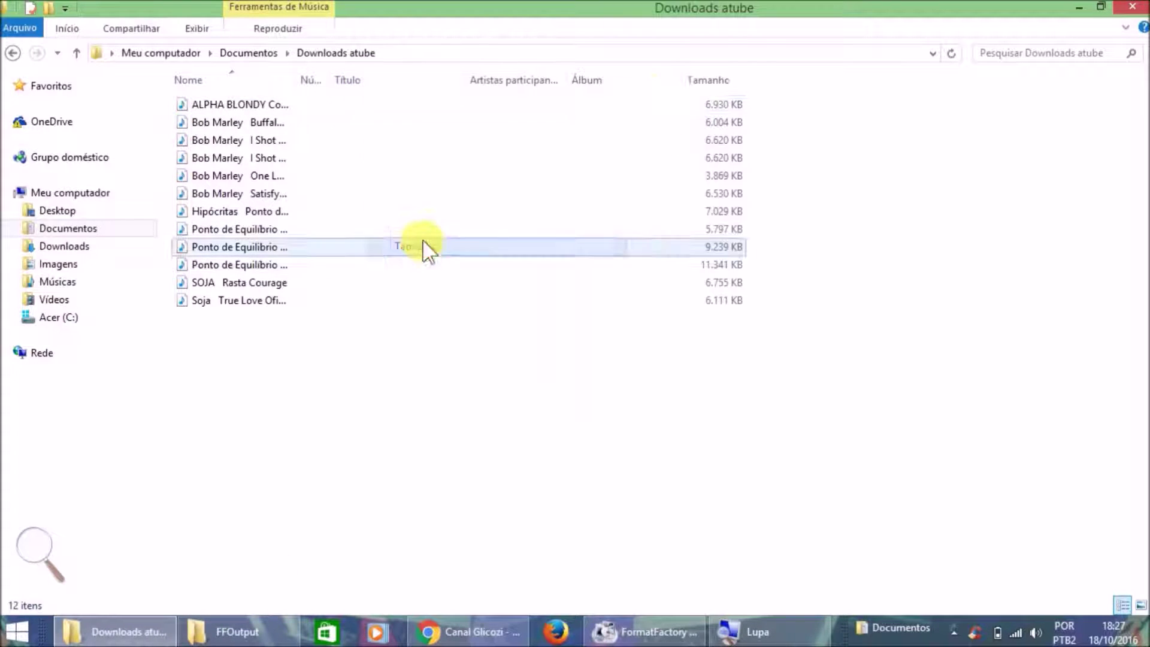
left_click(738, 81)
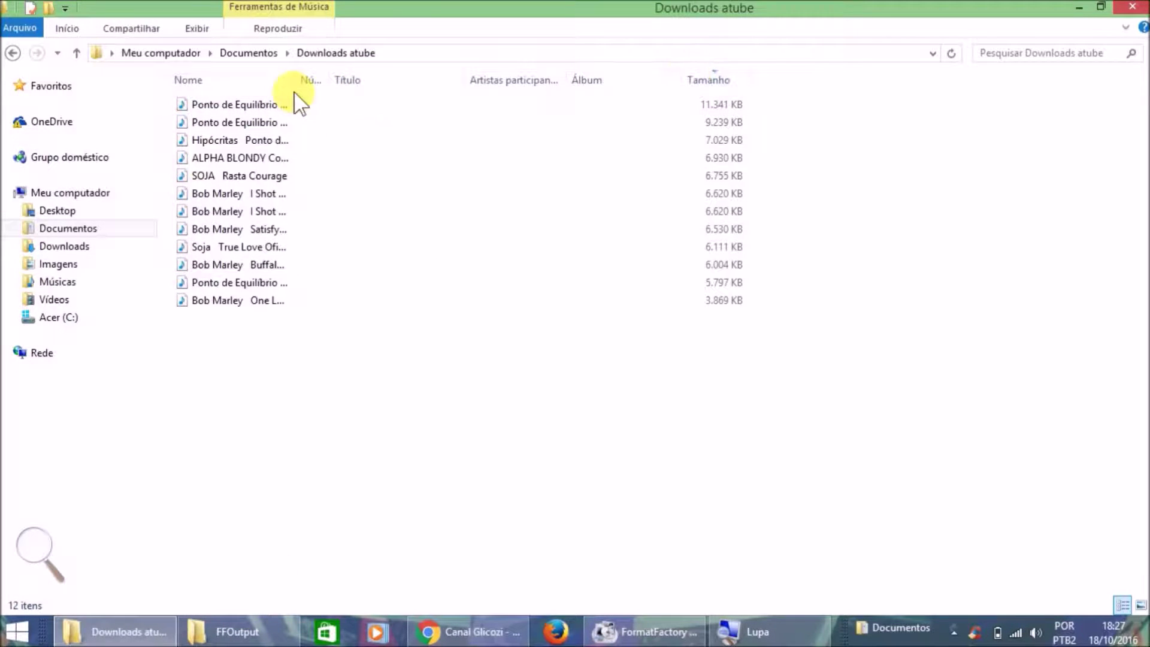
left_click_drag(304, 84, 448, 84)
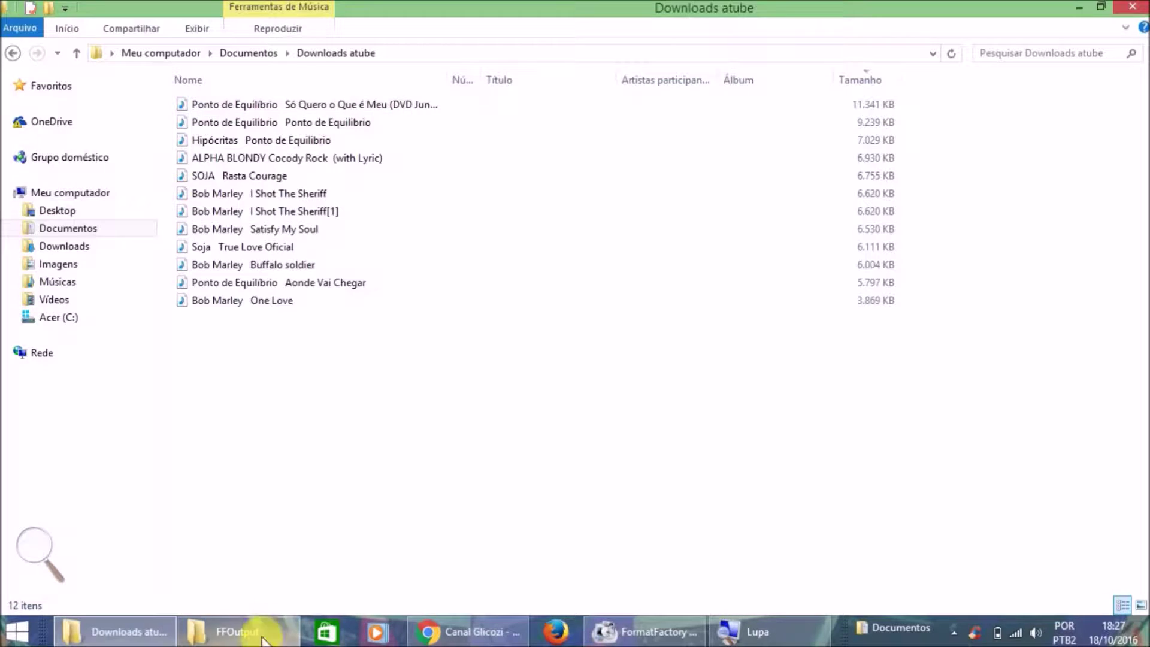
Switch to FFOutput and check the size of the converted song Só Quero o Que é Meu
left_click(234, 631)
left_click(476, 112)
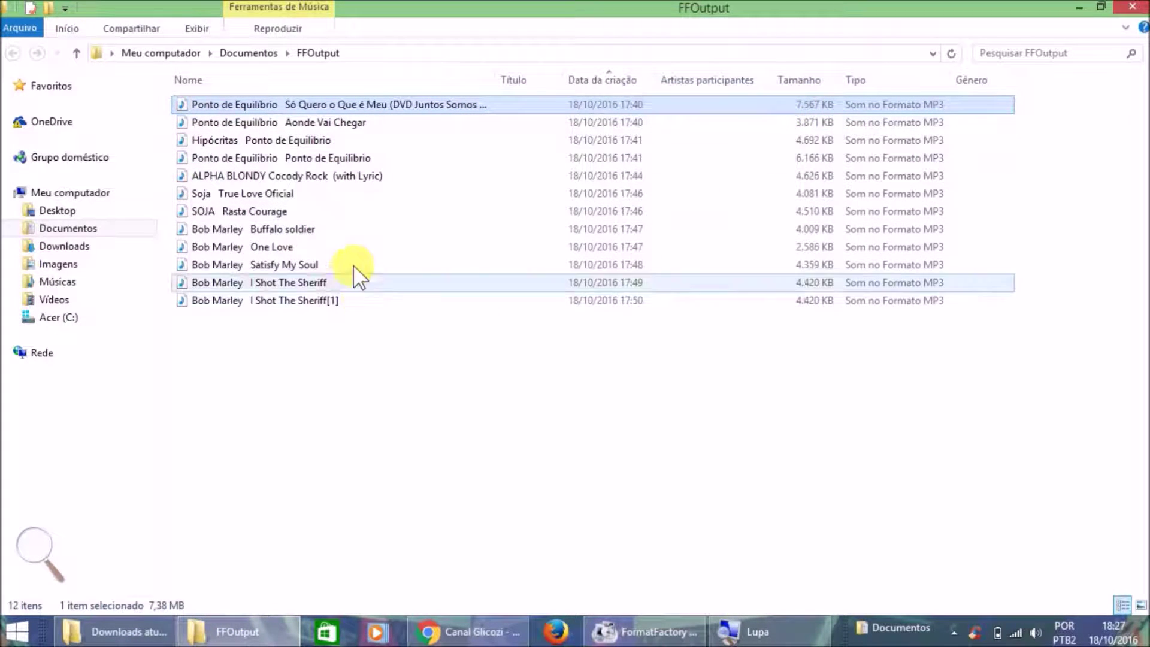
left_click(315, 394)
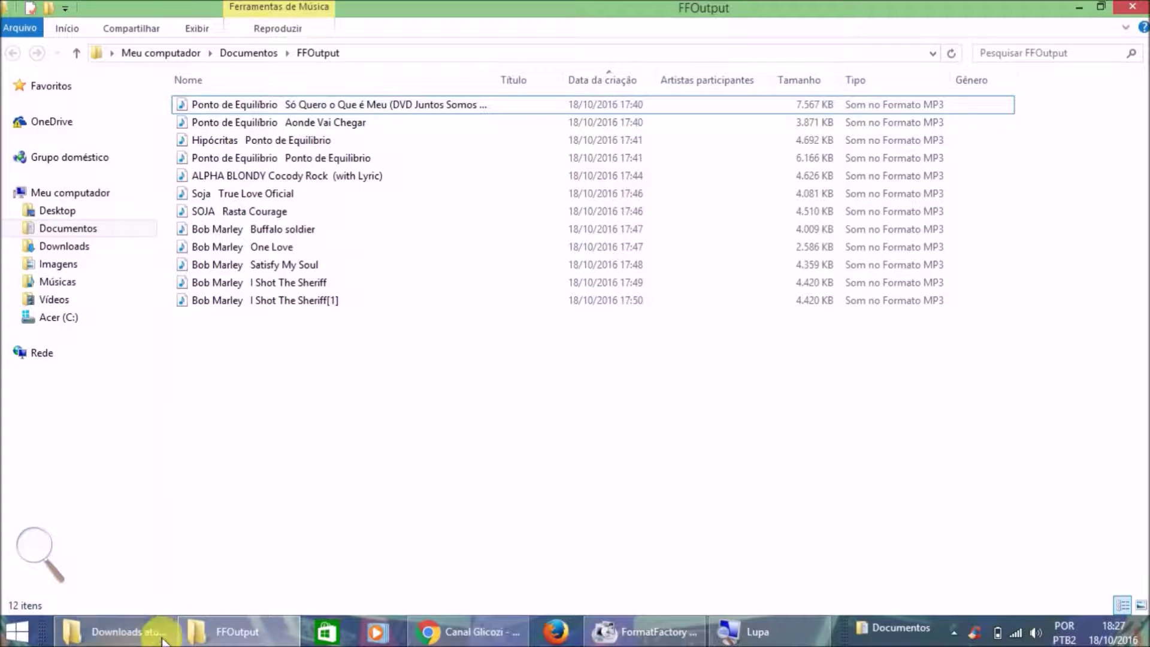
Compare the song sizes in Downloads atube and FFOutput again, selecting all songs in each folder to check the totals
left_click(144, 634)
left_click_drag(373, 423, 271, 42)
left_click(218, 630)
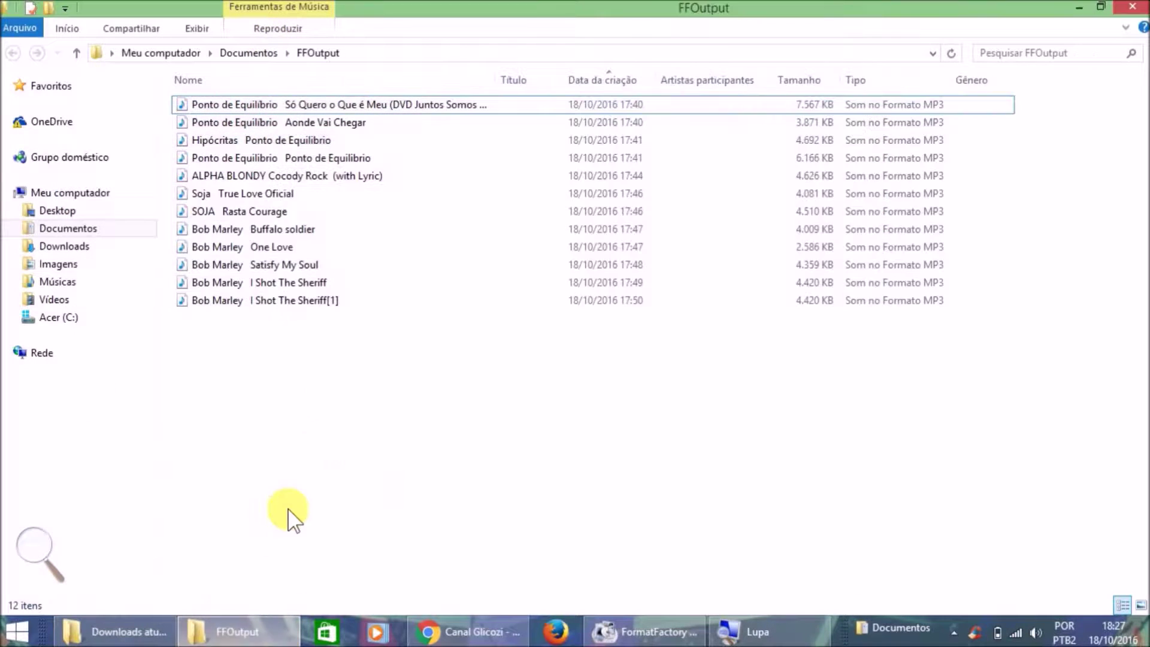
left_click_drag(337, 433, 294, 18)
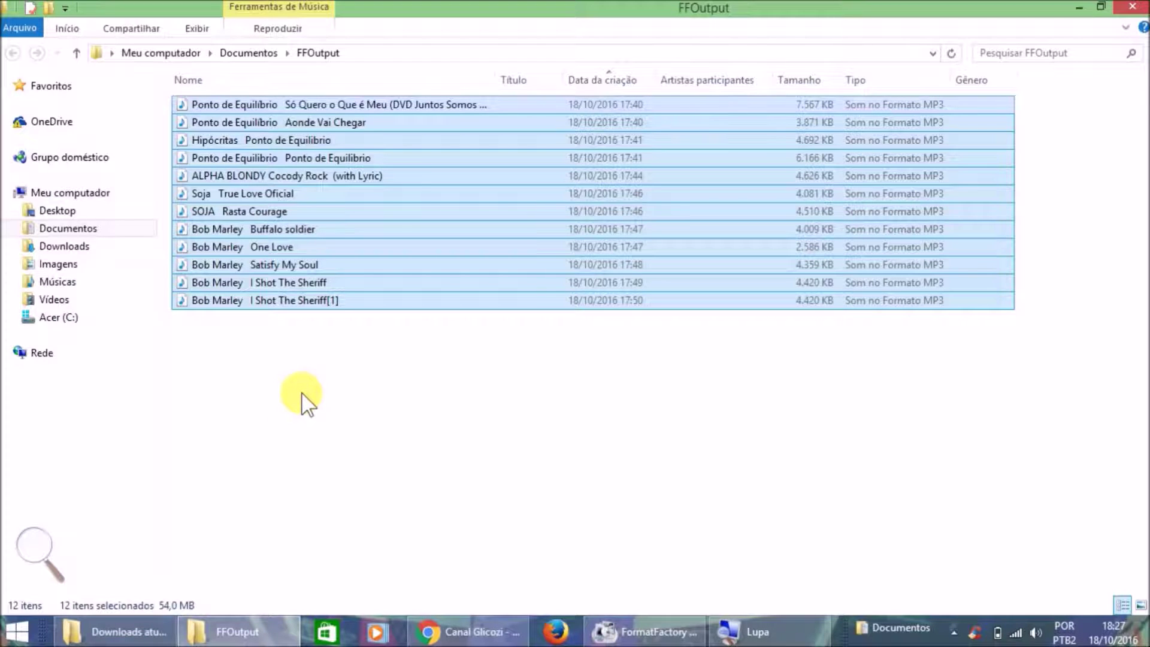
left_click(310, 426)
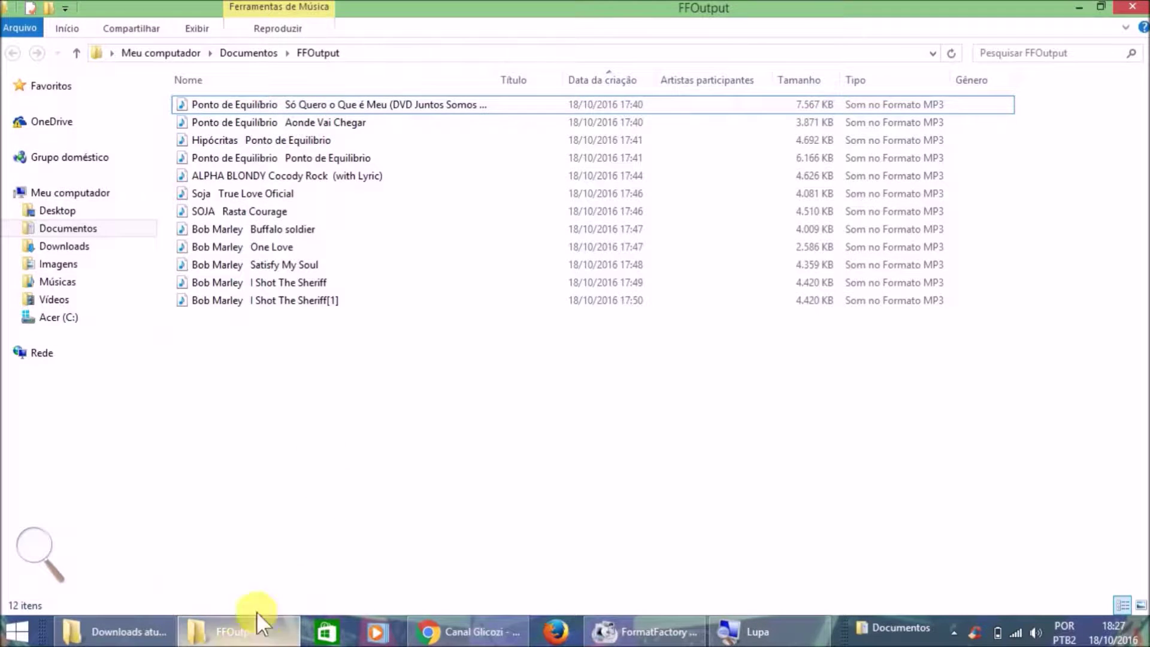
left_click(249, 636)
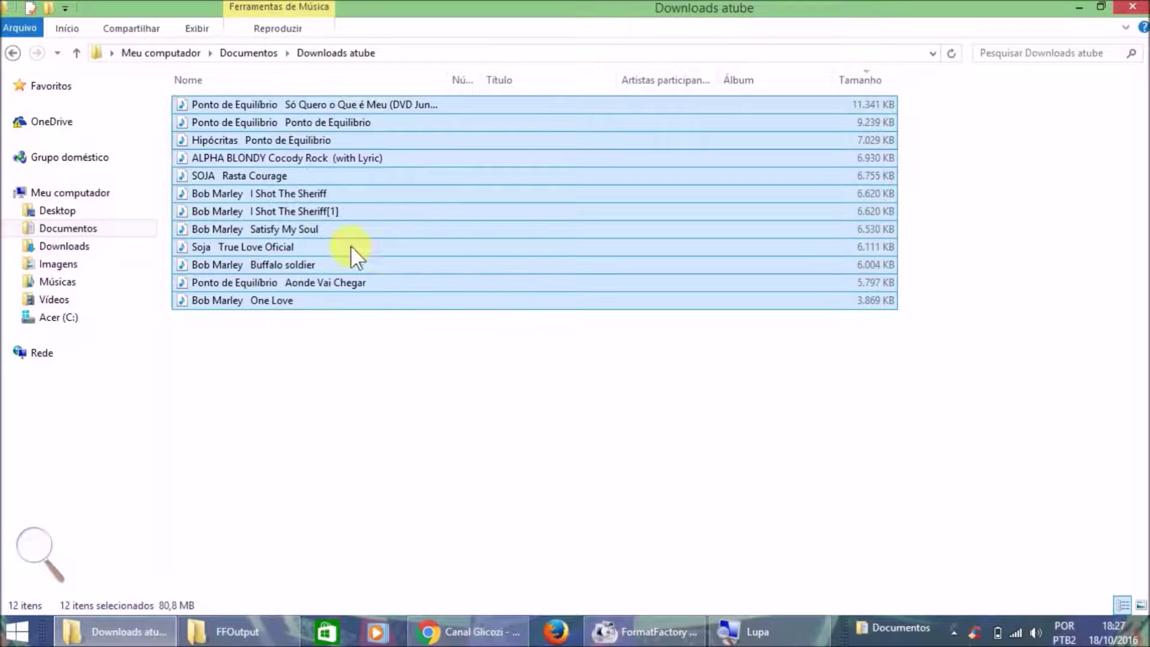
left_click(240, 631)
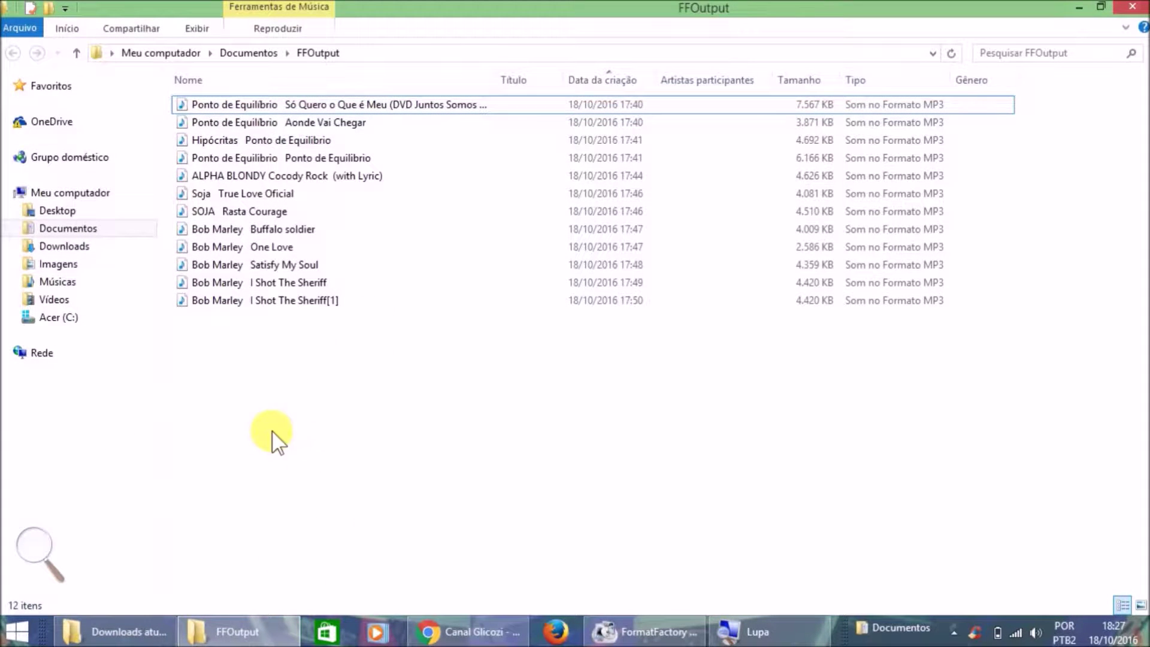
left_click(354, 102)
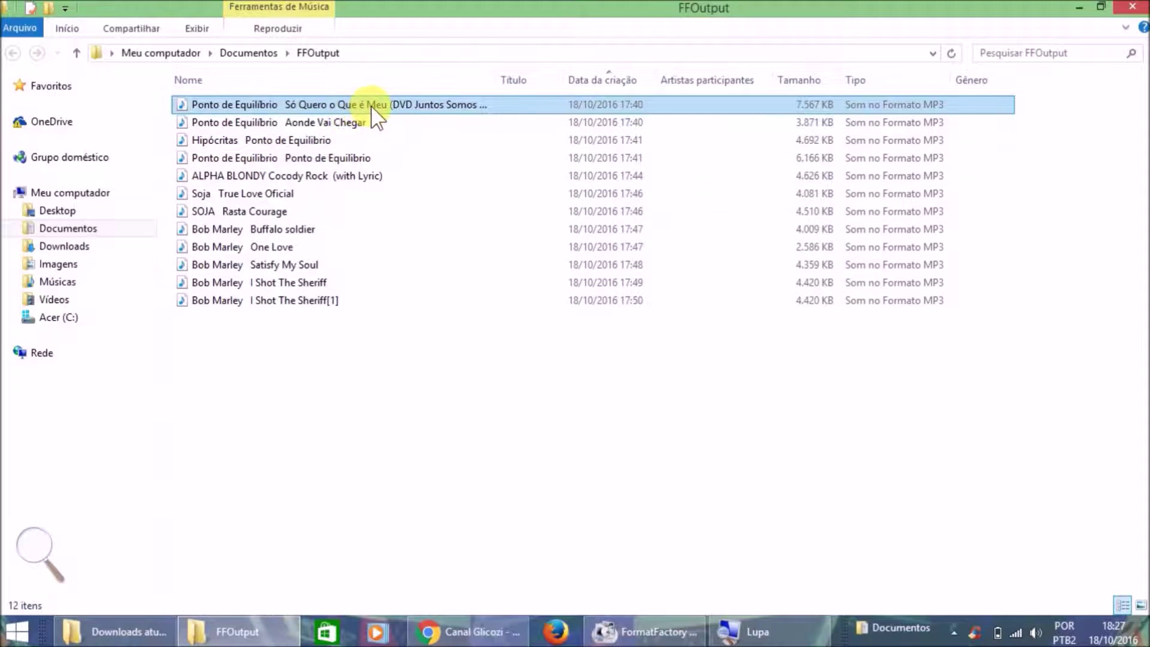
Play the original song Só Quero o Que é Meu from Downloads atube to check its duration, and close the player
left_click(240, 629)
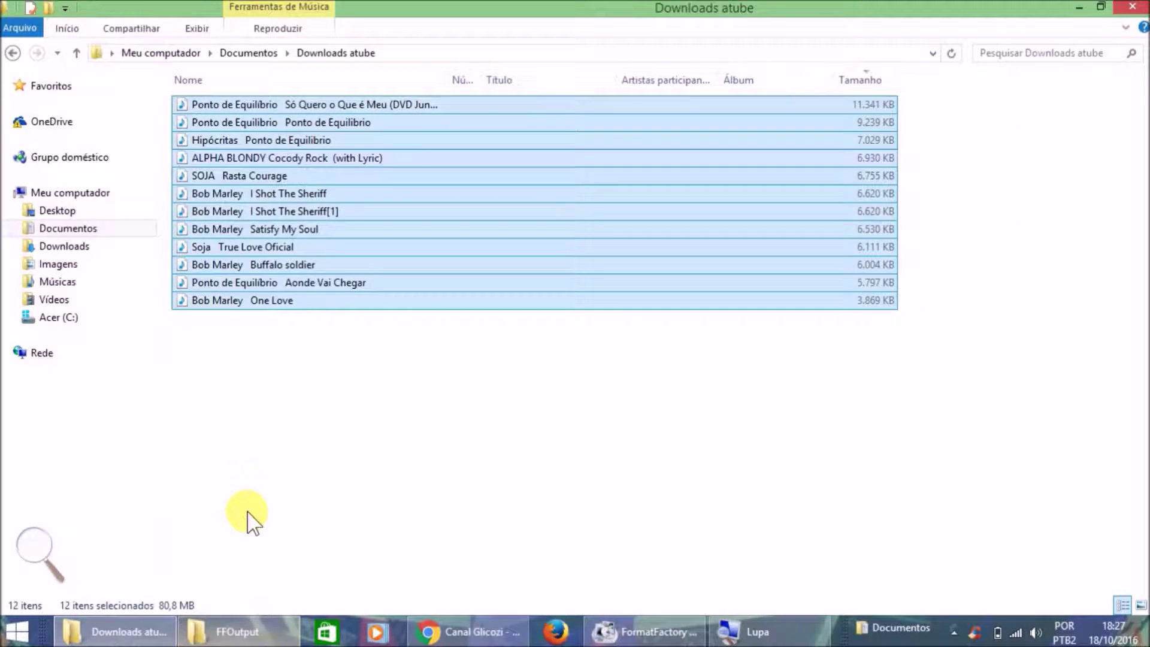
left_click(249, 521)
double_click(290, 106)
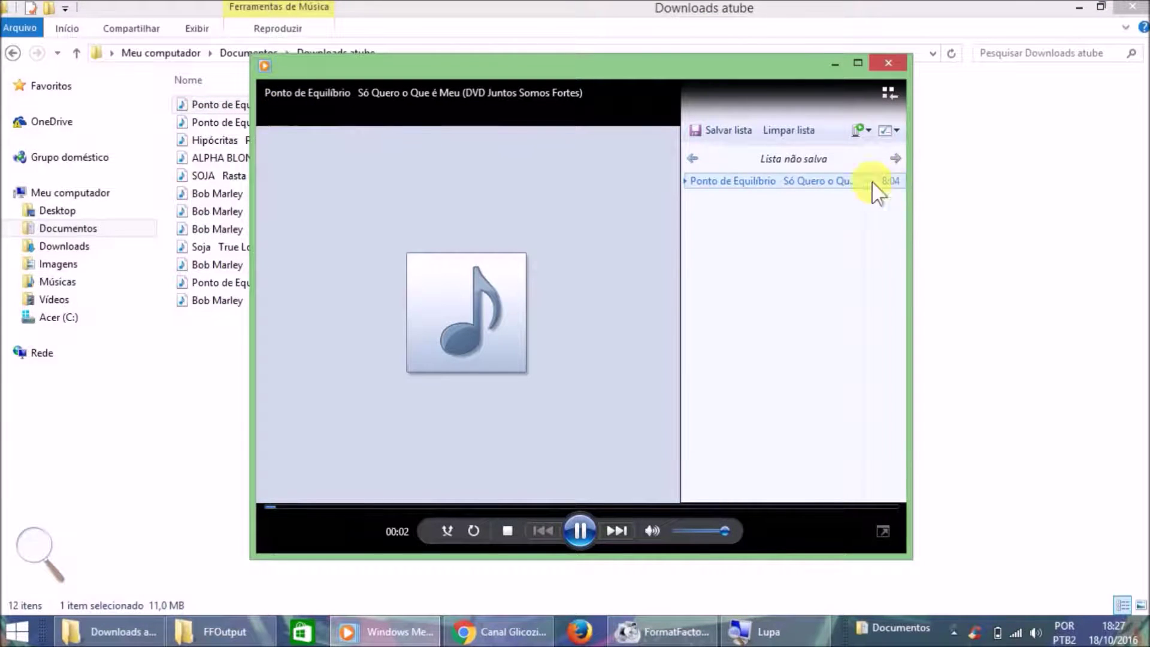
left_click(887, 64)
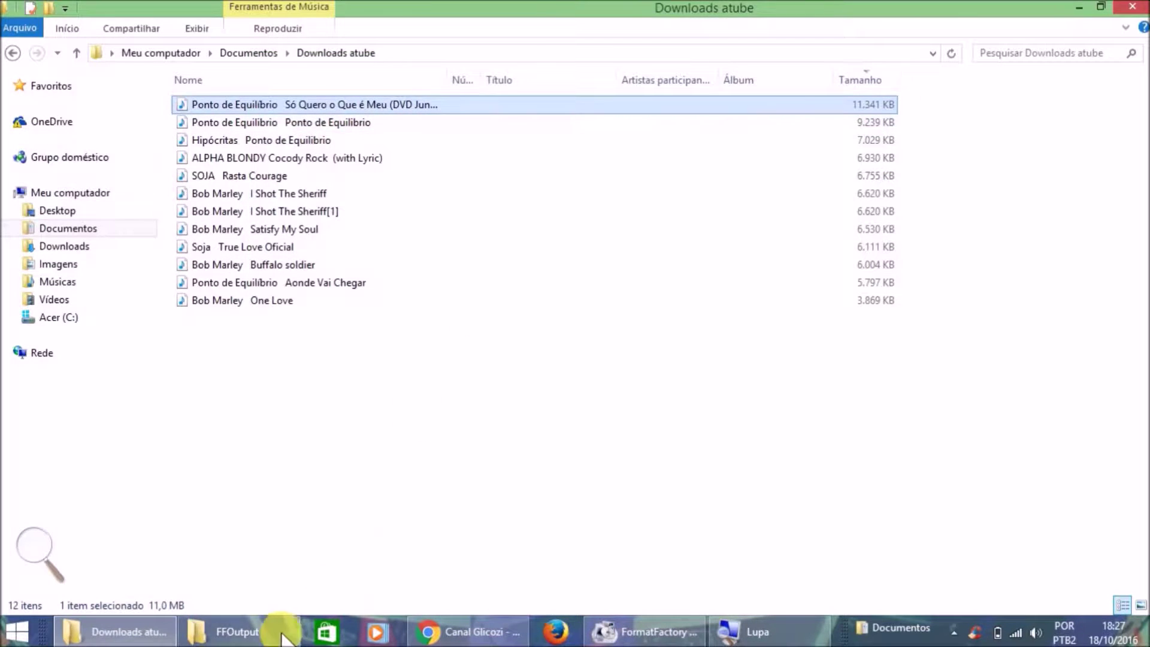
Play the converted Só Quero o Que é Meu from FFOutput, skip to about 02:30, and close the player
left_click(346, 123)
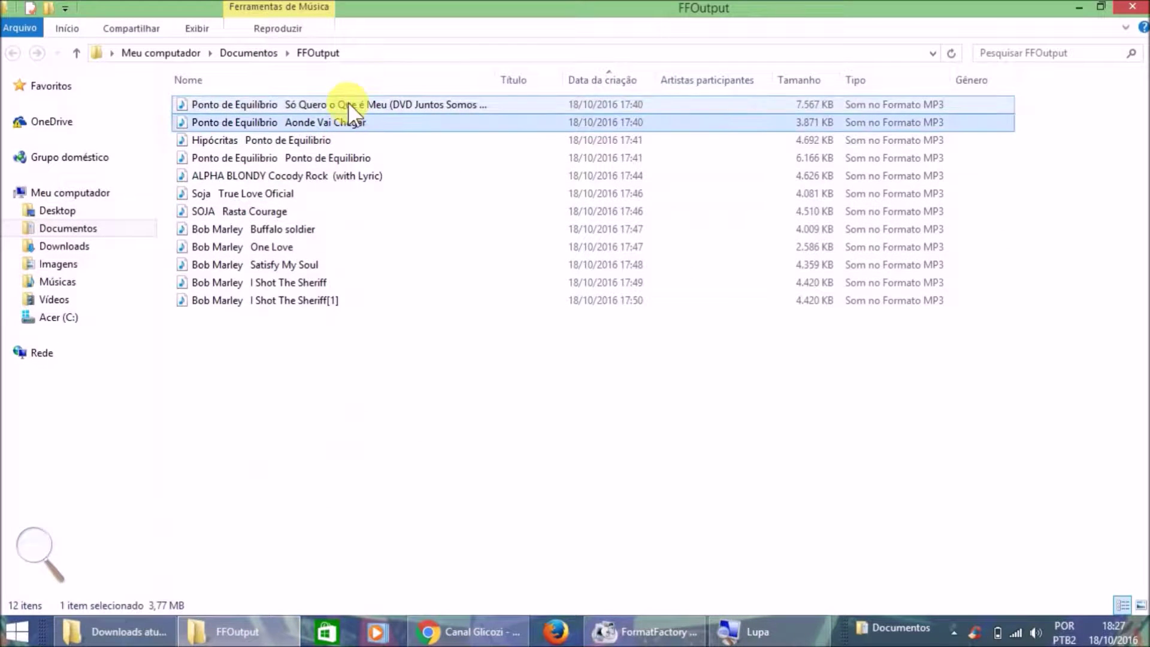
double_click(362, 103)
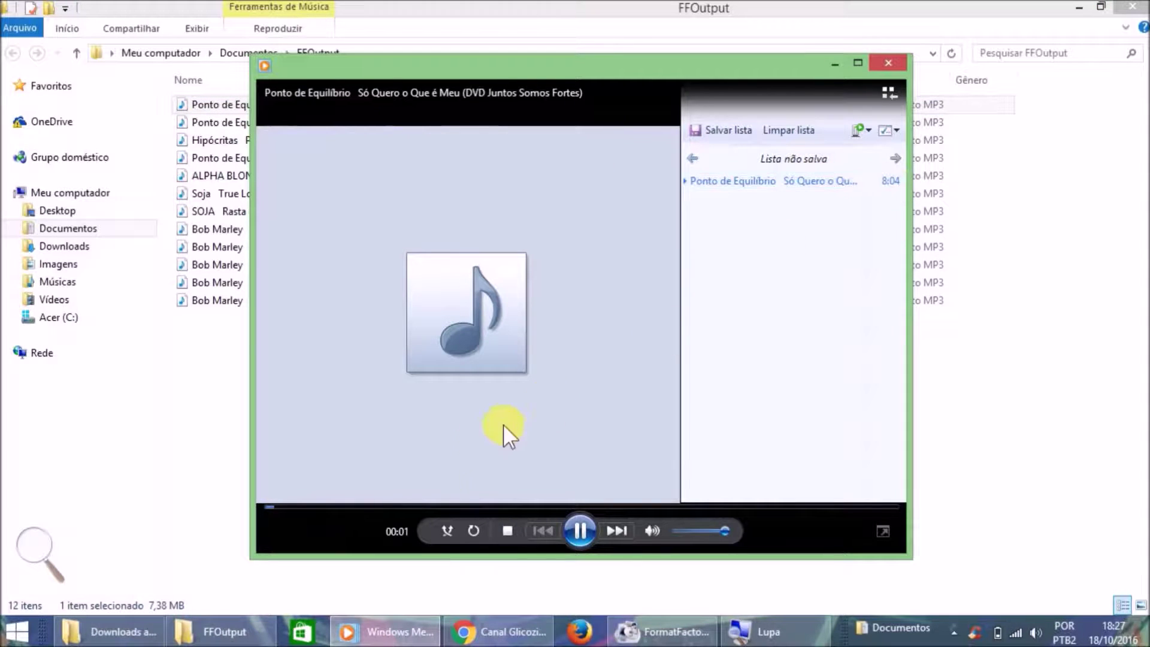
left_click(459, 507)
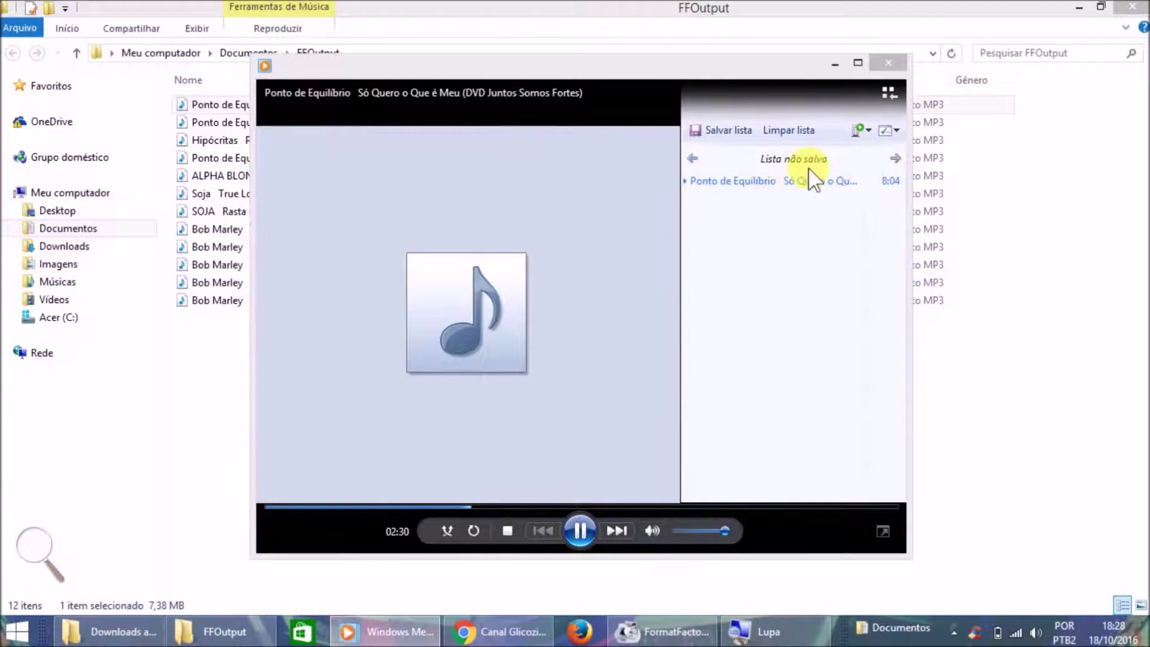
left_click(883, 62)
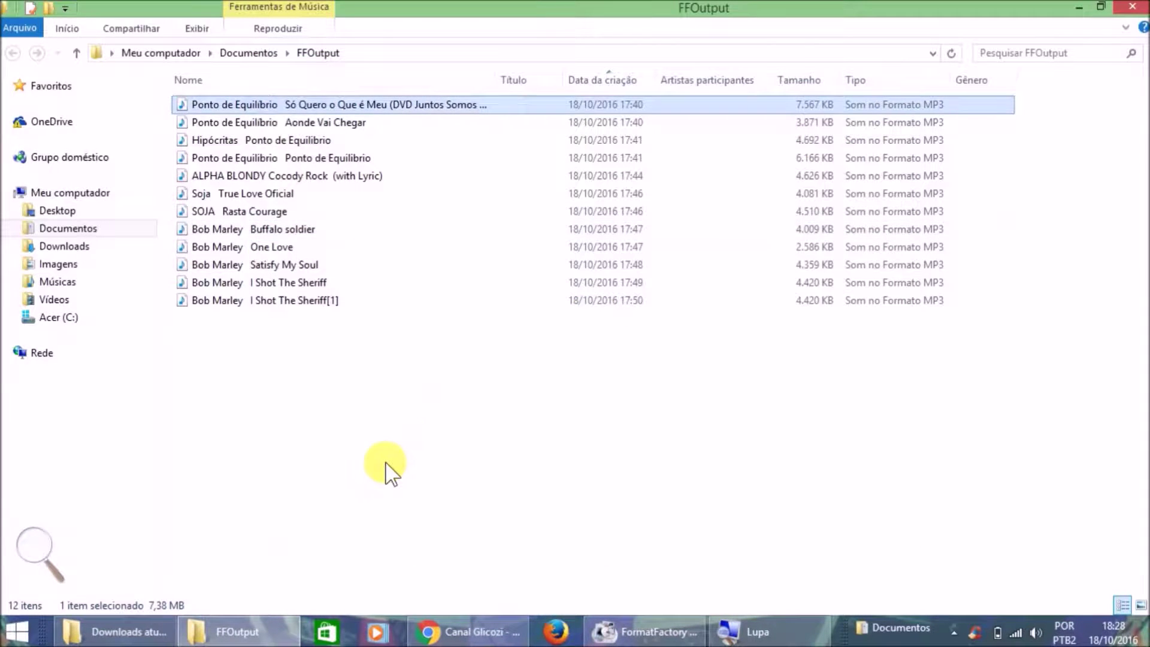
left_click(385, 469)
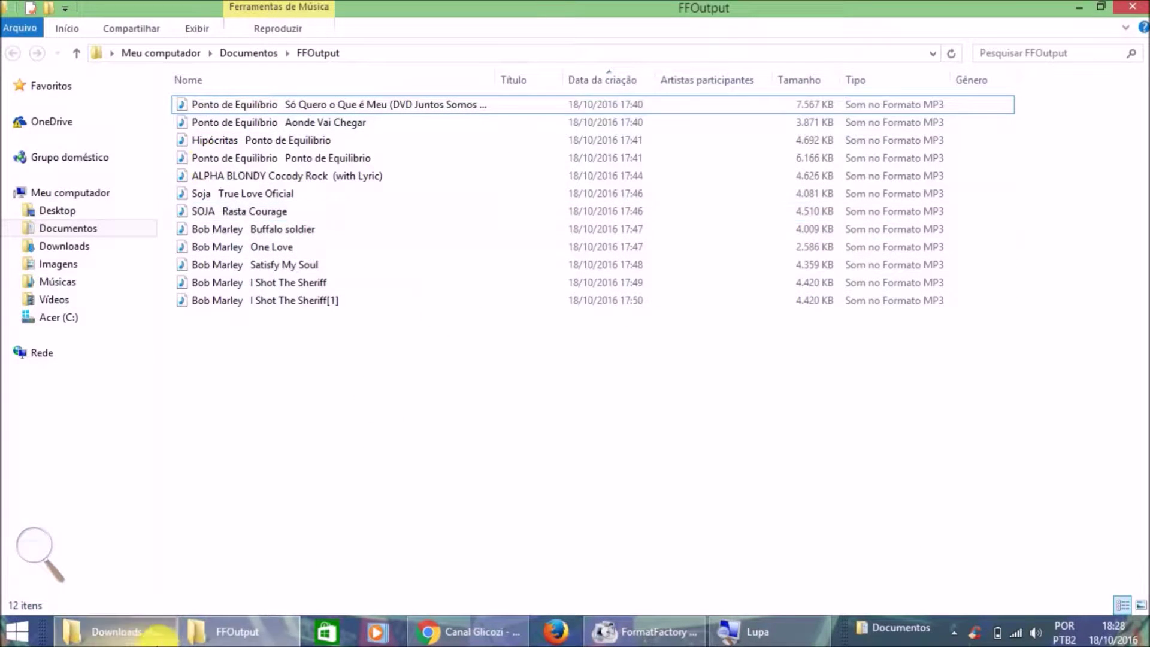
Move all the original songs in the Downloads atube folder to the recycle bin and confirm the deletion
left_click(139, 630)
left_click(309, 401)
left_click_drag(332, 424, 272, 101)
right_click(260, 113)
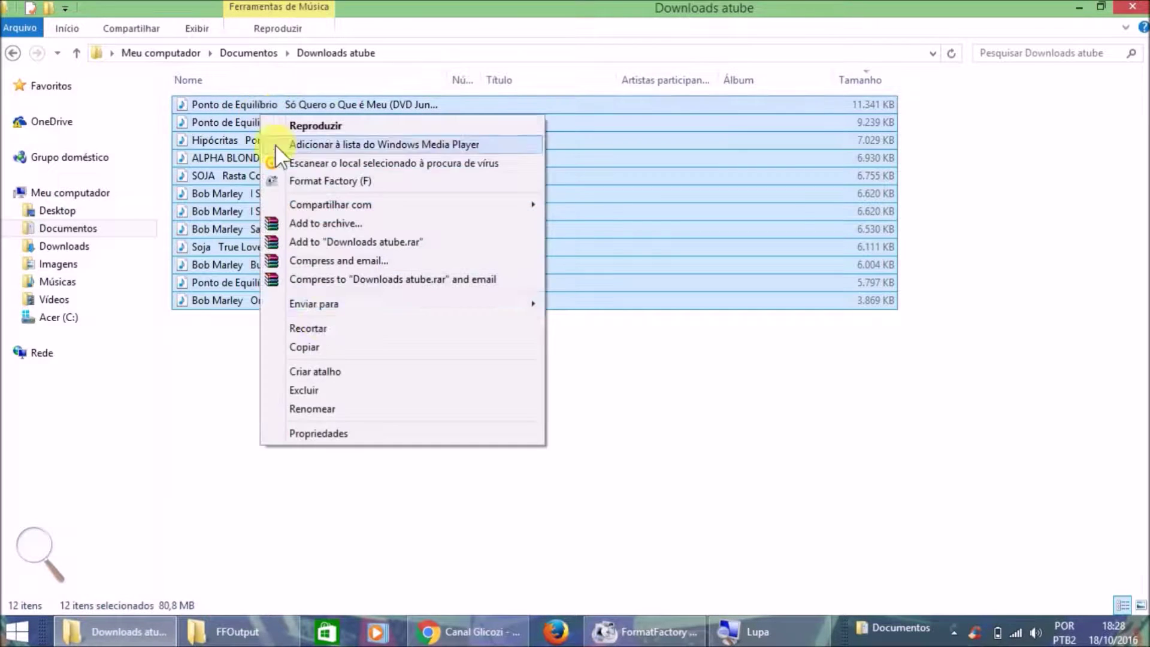
left_click(317, 390)
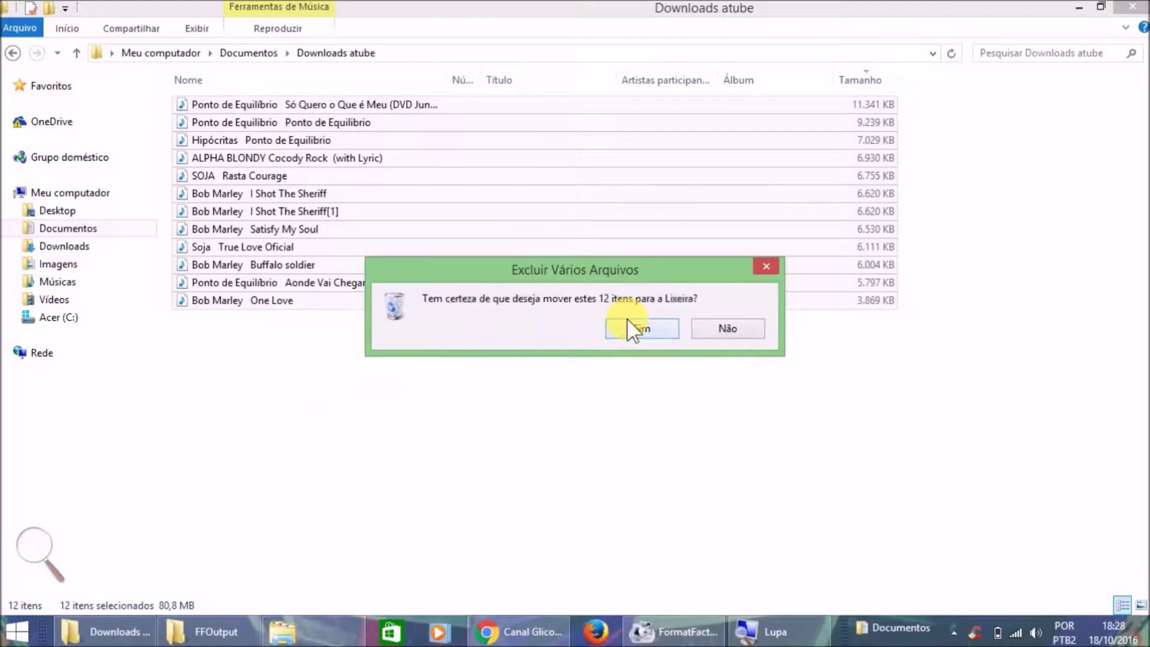
left_click(630, 324)
Return to FFOutput and select all converted songs to review their total size, then clear the selection
left_click(222, 631)
left_click_drag(336, 428, 253, 106)
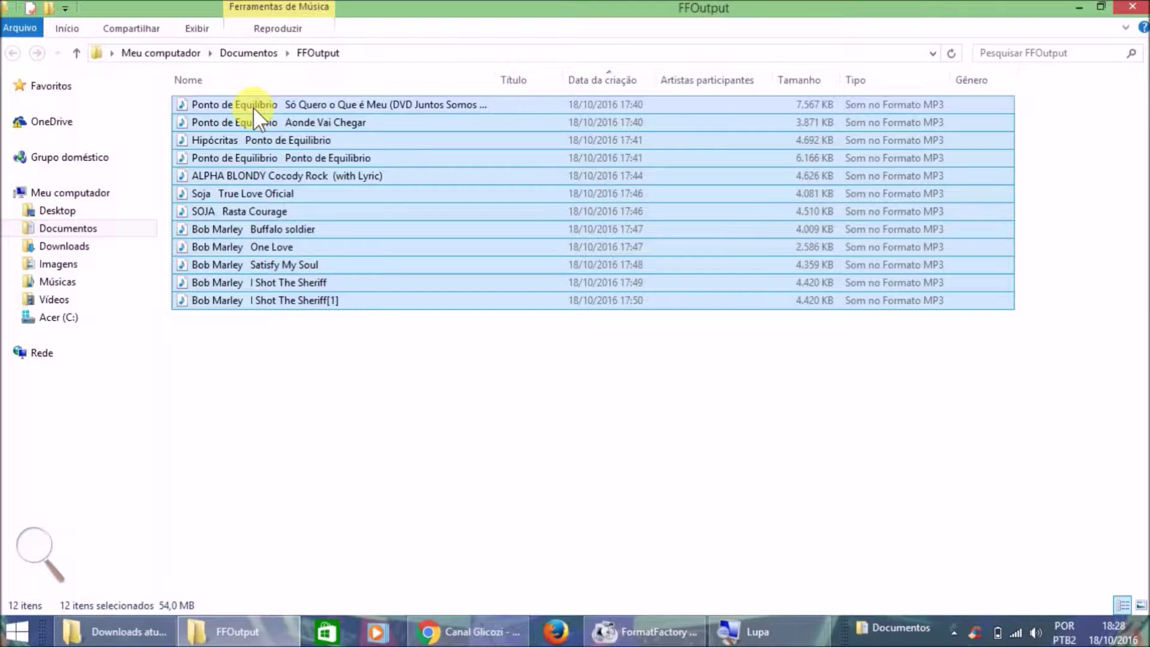
left_click_drag(341, 397, 232, 91)
left_click_drag(260, 191, 271, 134)
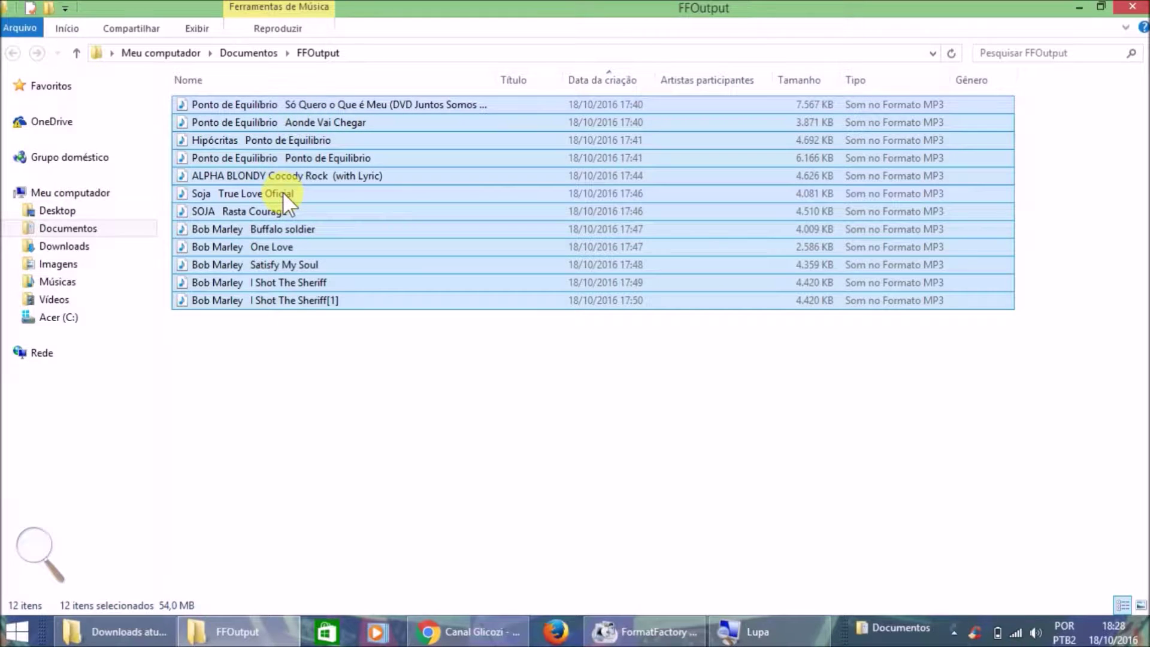
left_click(268, 363)
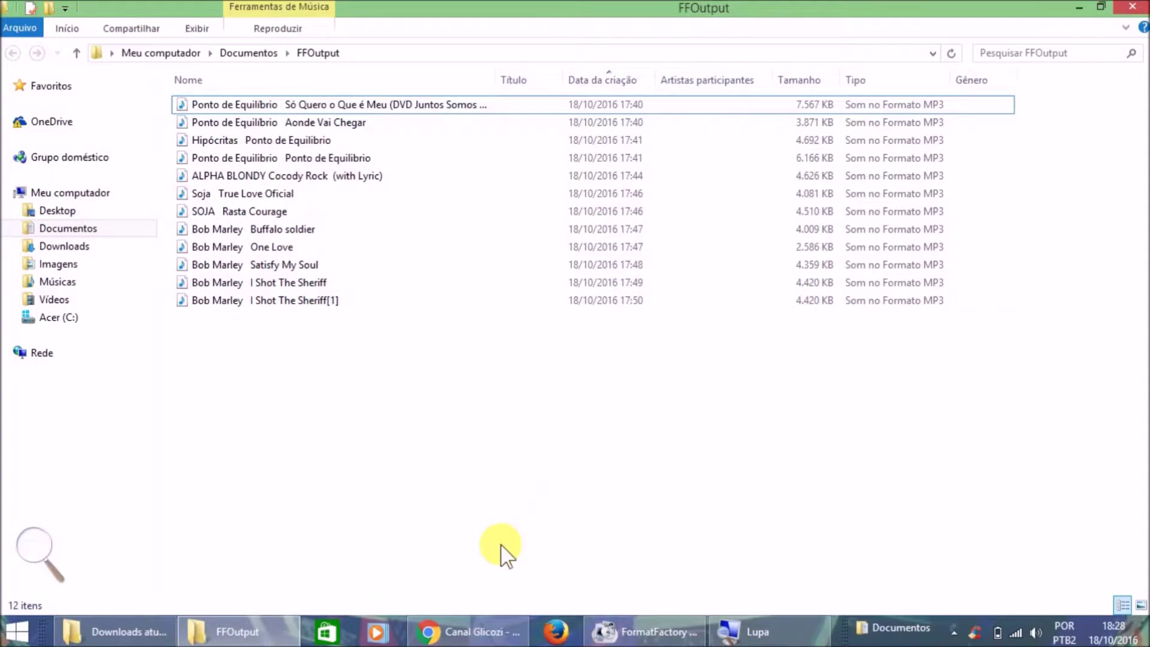
Switch to Chrome, show the uploaded videos of the Canal Glicozi YouTube channel and browse through them
left_click(458, 640)
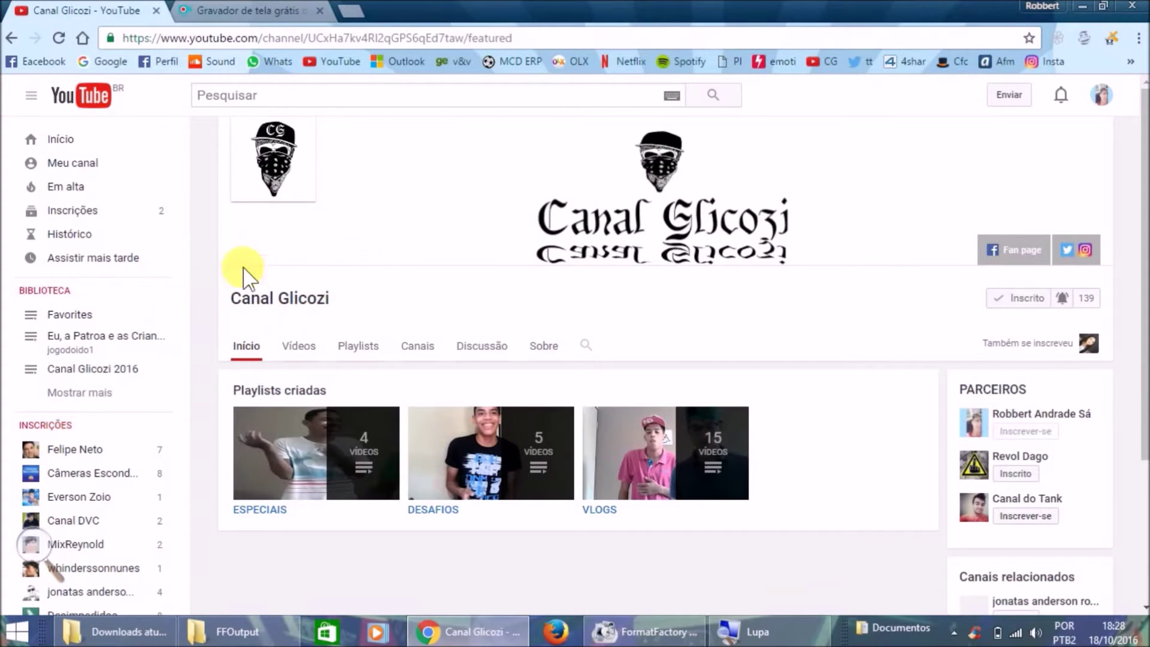
left_click(311, 358)
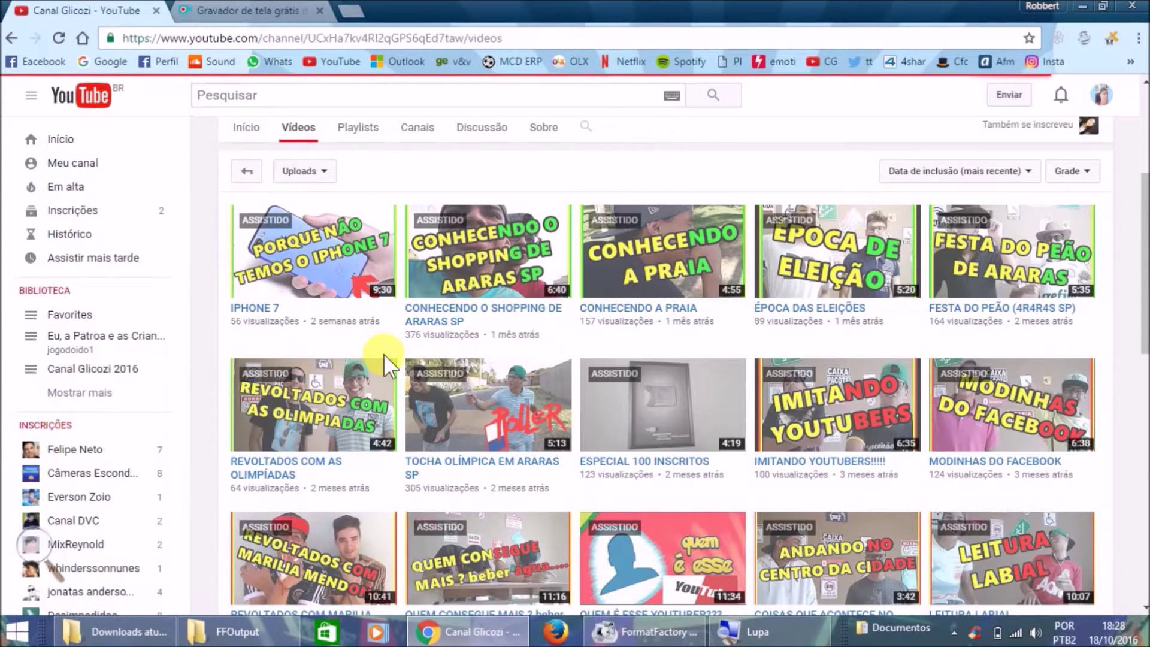
scroll(838, 360, "down", 2)
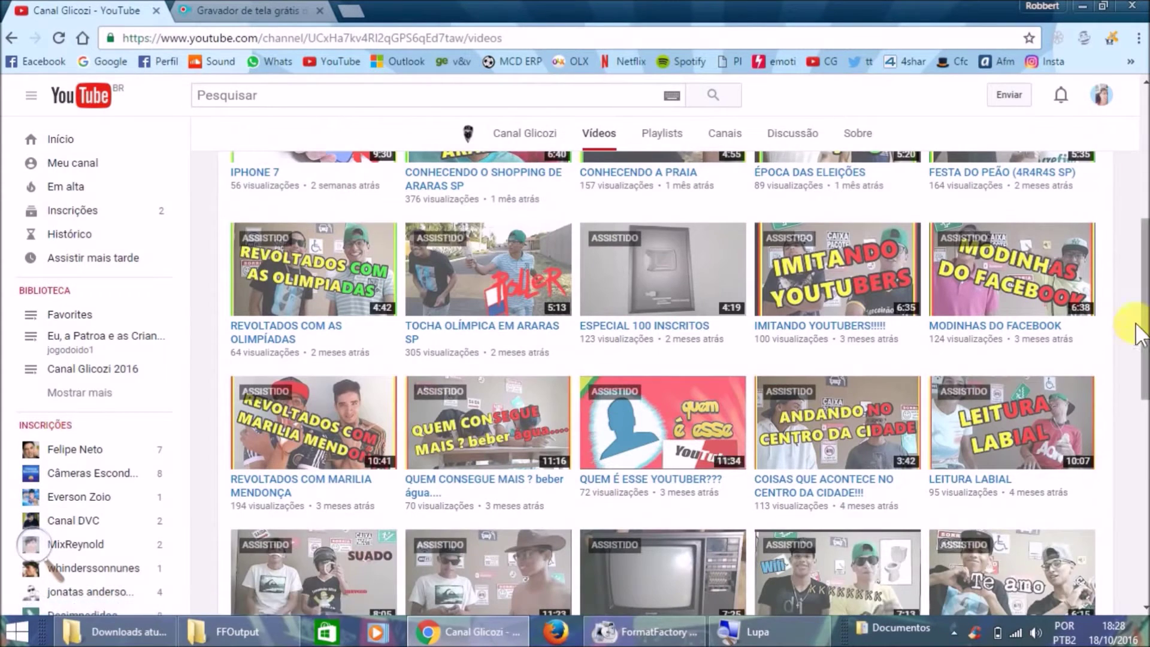